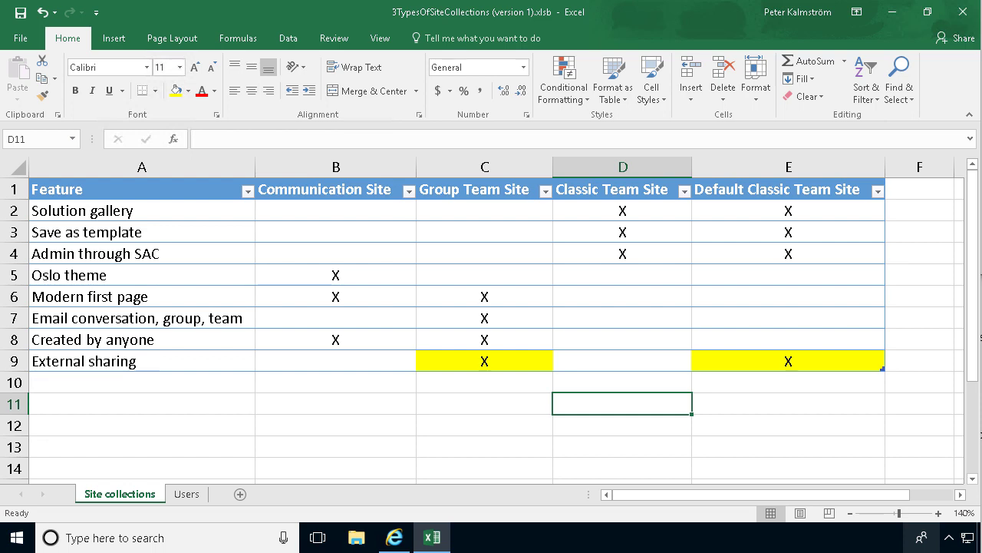
# Review which site types allow external sharing, marked for Group Team Site and Default Classic Team Site.
pyautogui.click(479, 365)
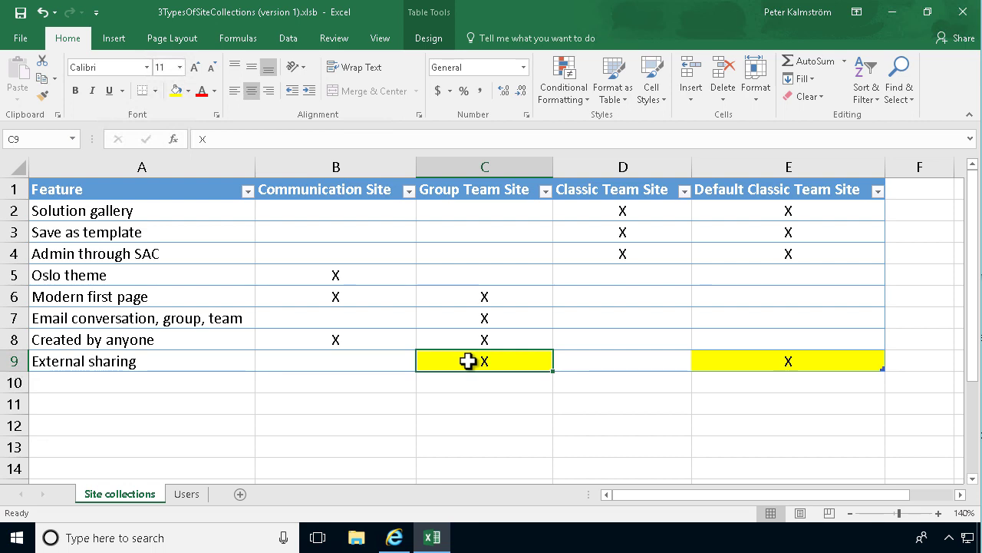
pyautogui.click(327, 363)
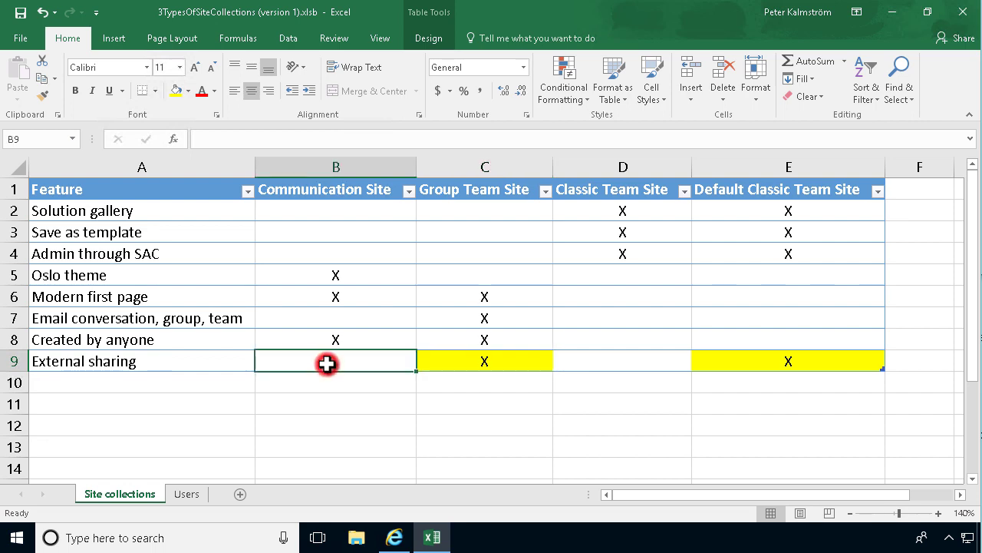
pyautogui.click(599, 363)
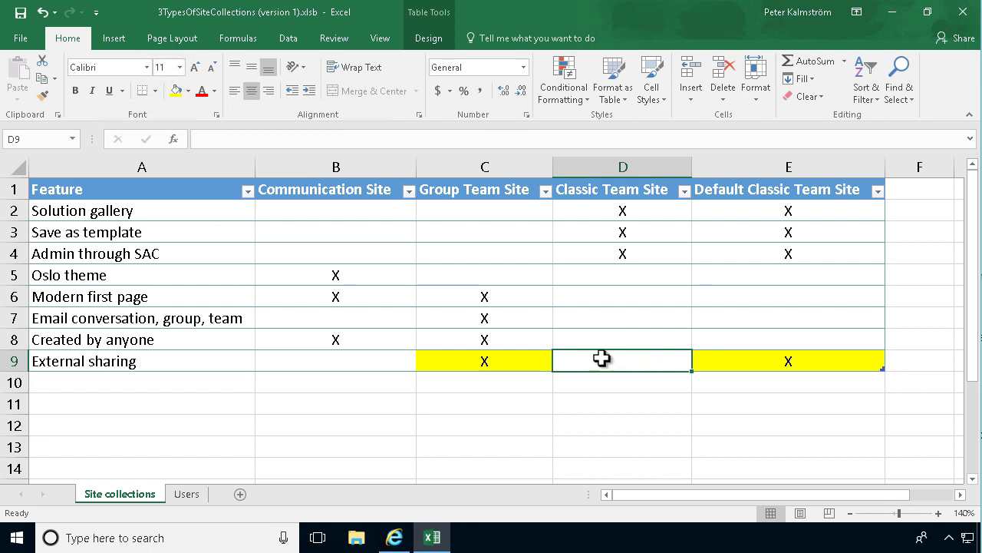
pyautogui.click(502, 365)
pyautogui.click(816, 365)
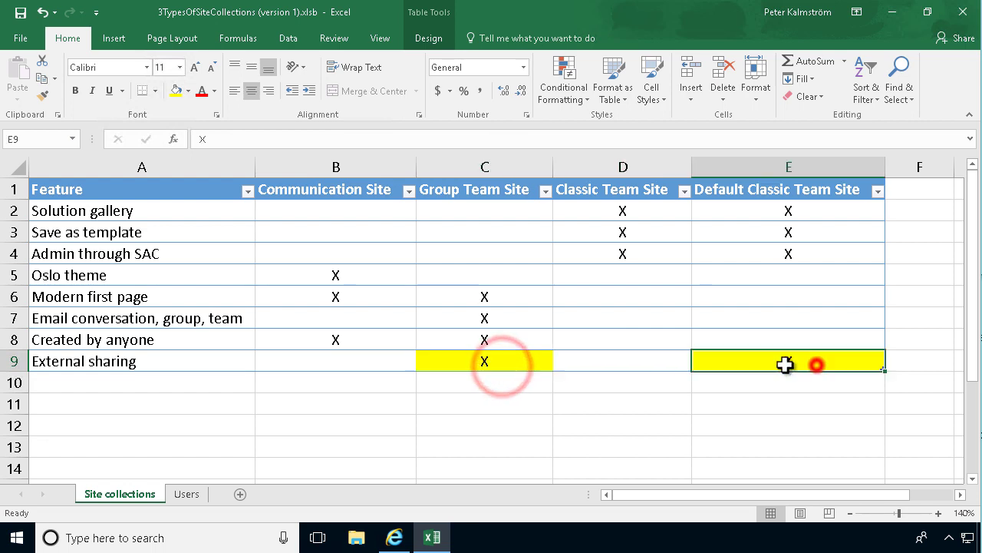
pyautogui.click(500, 366)
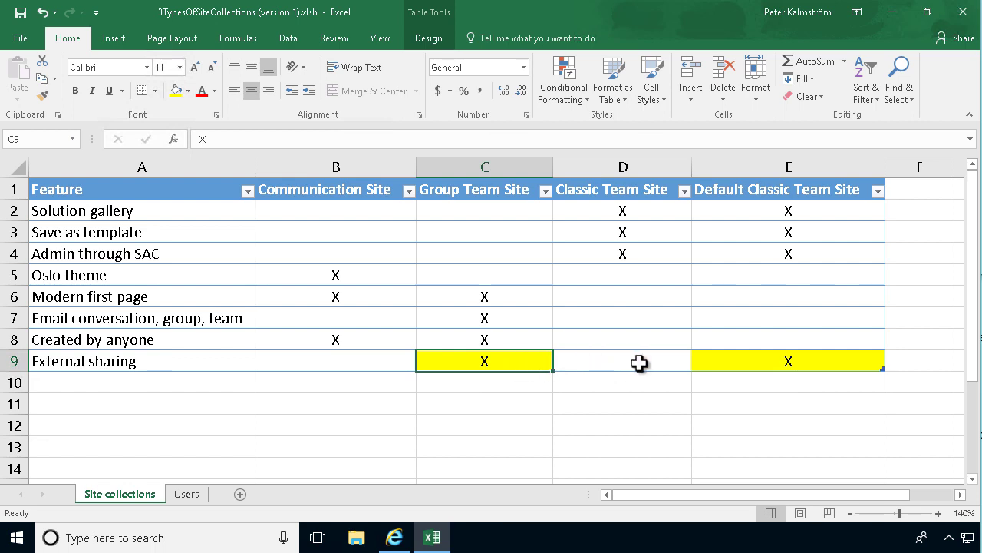
pyautogui.click(639, 364)
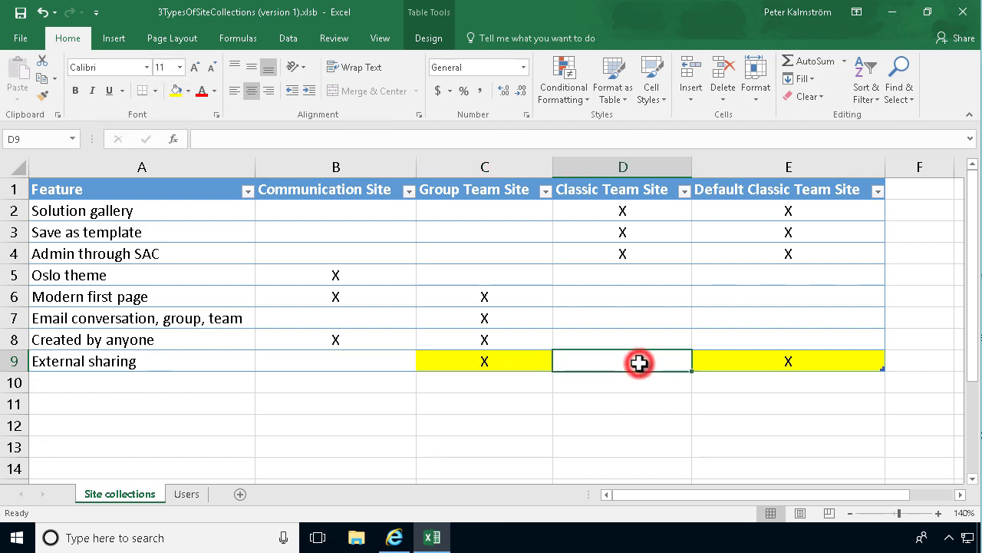
pyautogui.click(734, 365)
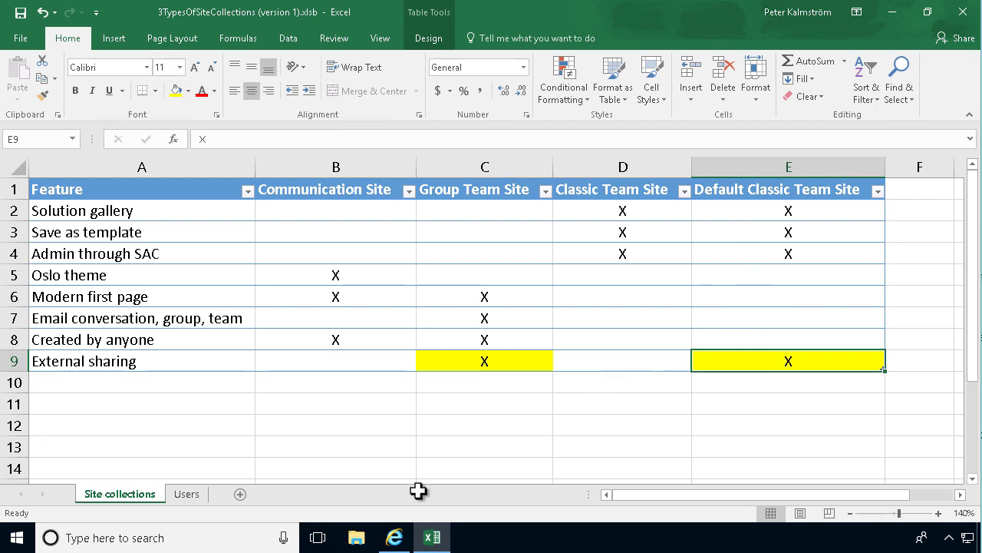
pyautogui.moveTo(396, 533)
pyautogui.click(626, 397)
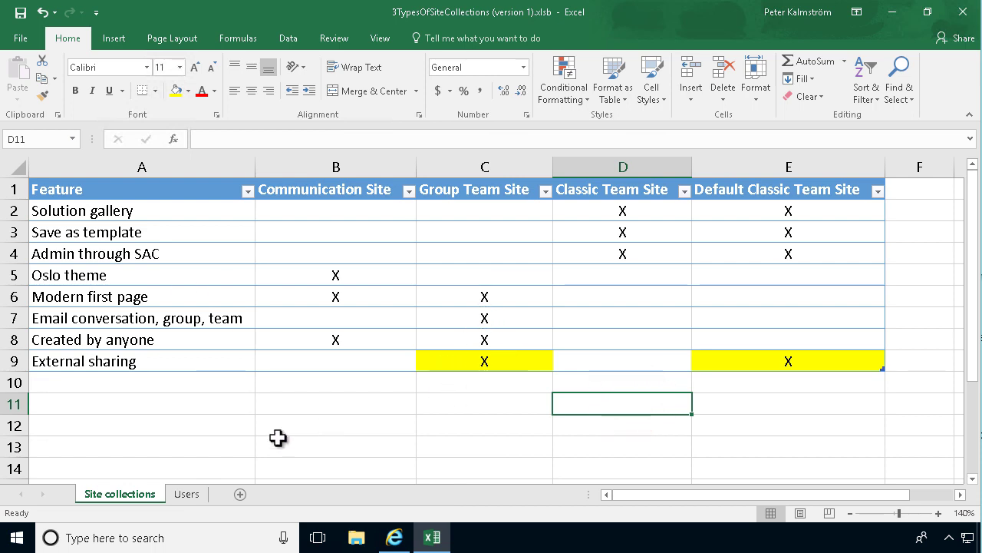
# On the Users sheet, go over Office 365/Organization account, Microsoft Account and Any email address.
pyautogui.click(191, 497)
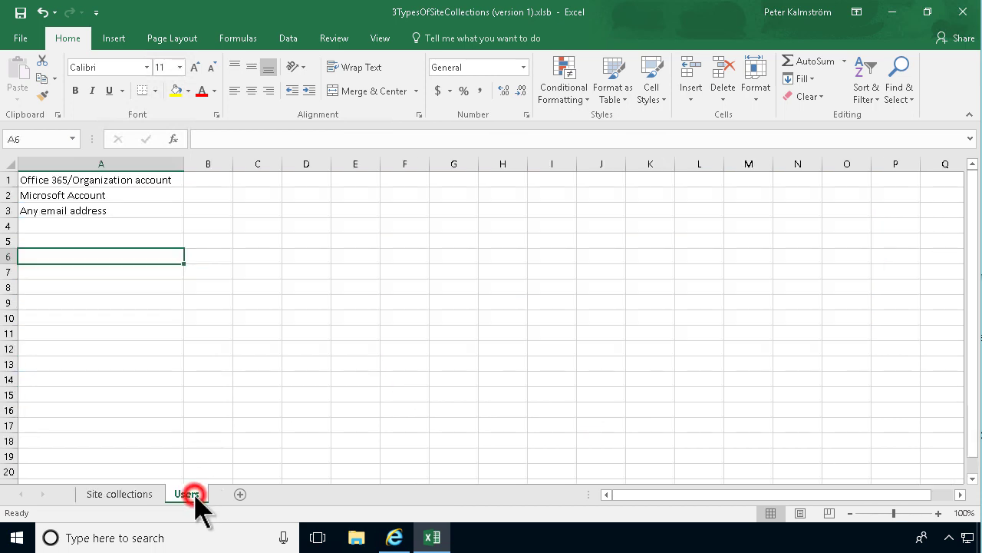
pyautogui.click(106, 209)
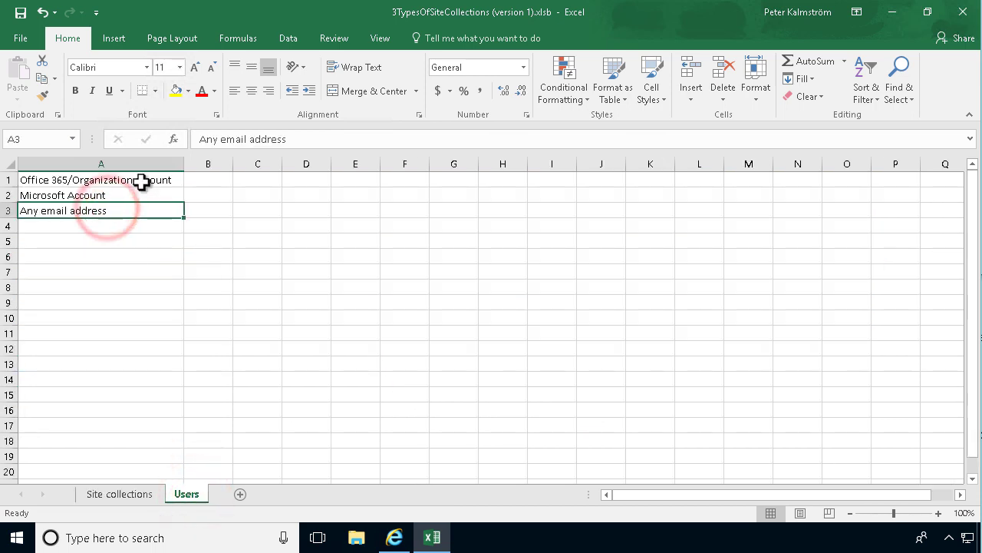
pyautogui.click(141, 181)
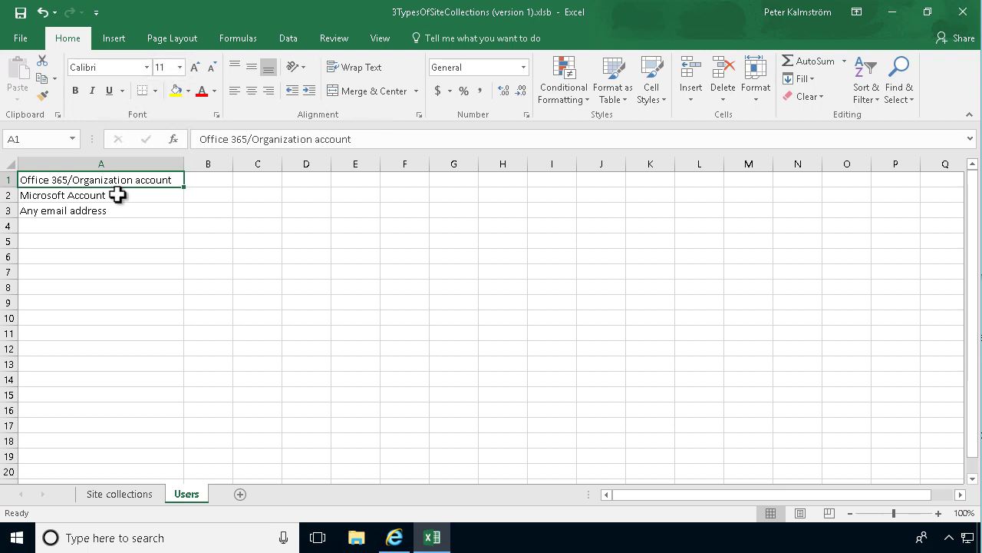
pyautogui.click(92, 197)
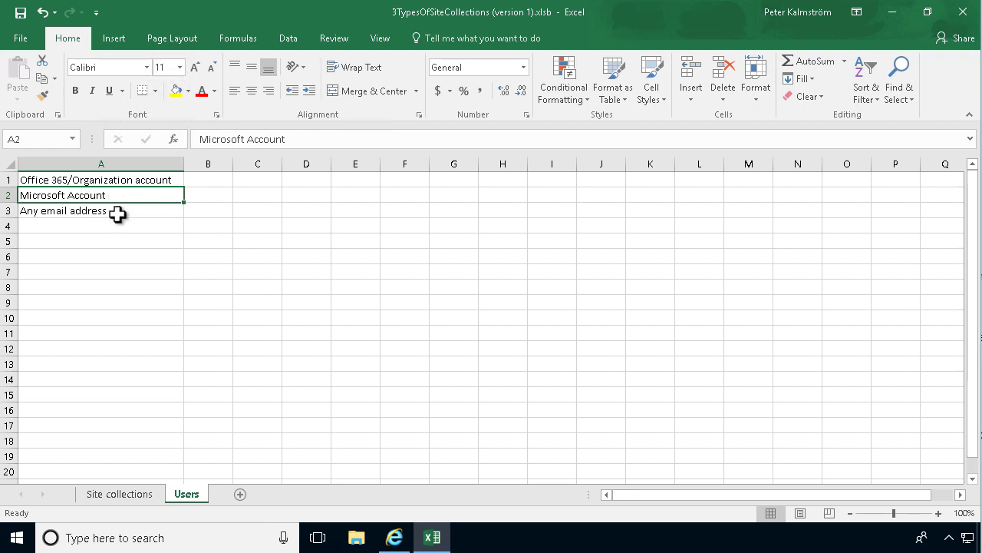
pyautogui.click(115, 212)
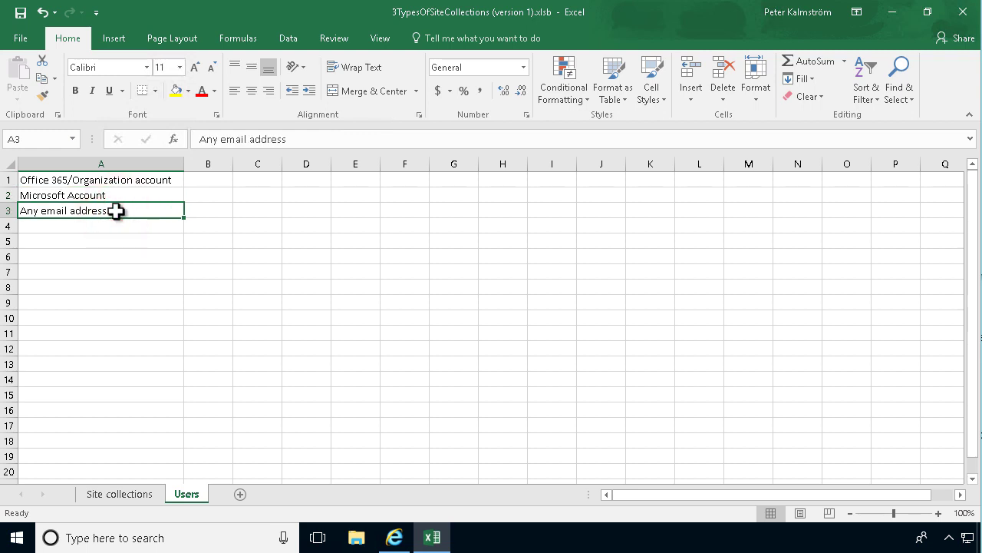
pyautogui.click(69, 194)
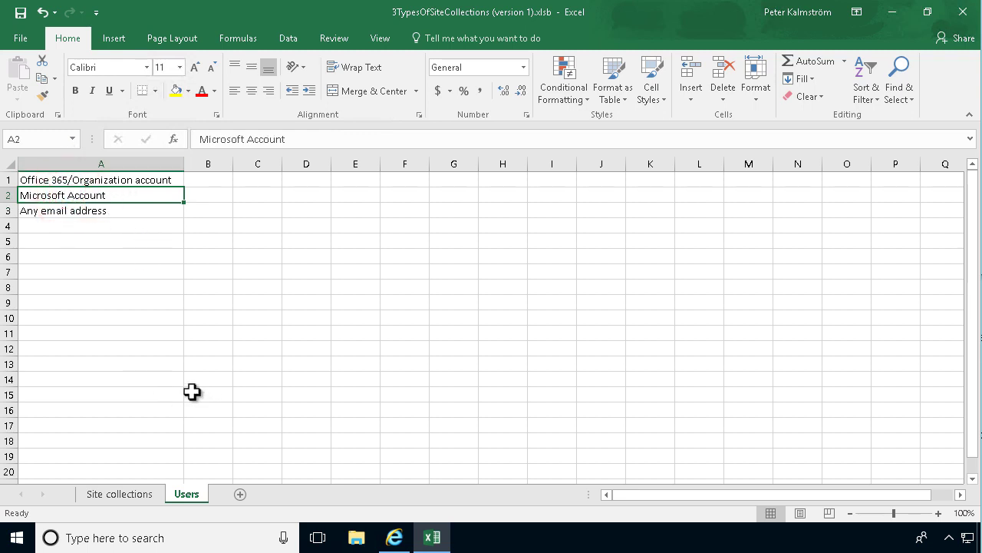
# Share kdemo22 Team Site with the external Outlook.com address as Team Site Members [Edit].
pyautogui.click(394, 537)
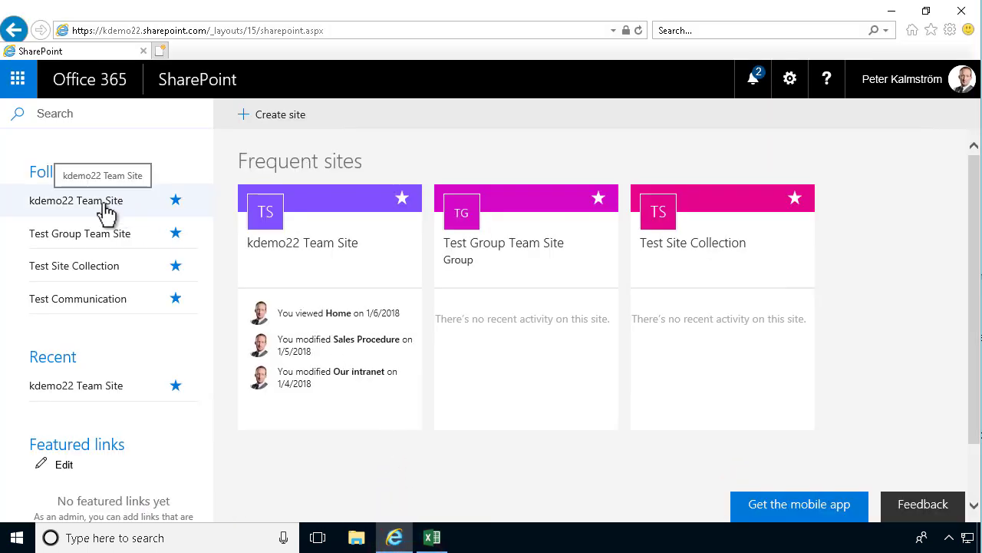
pyautogui.click(106, 208)
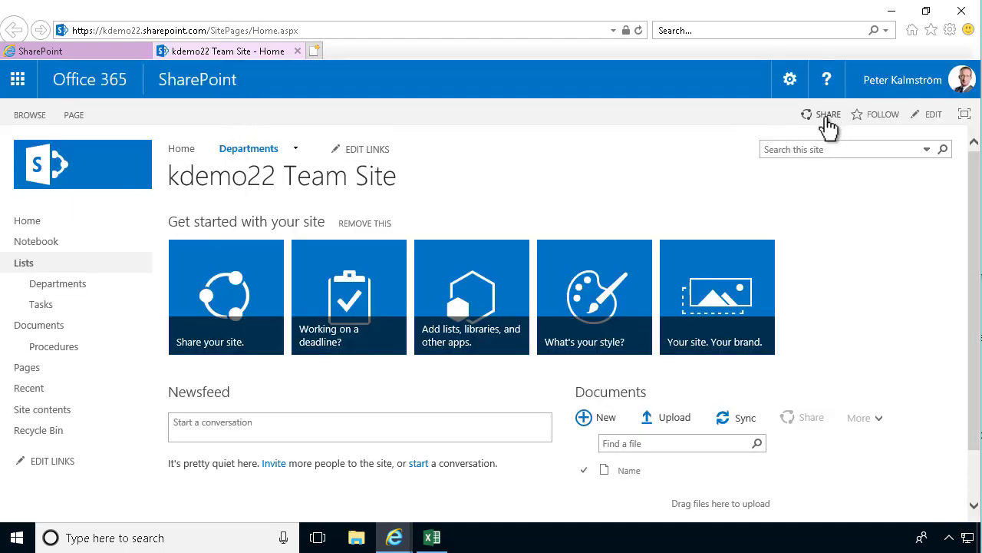
pyautogui.click(827, 119)
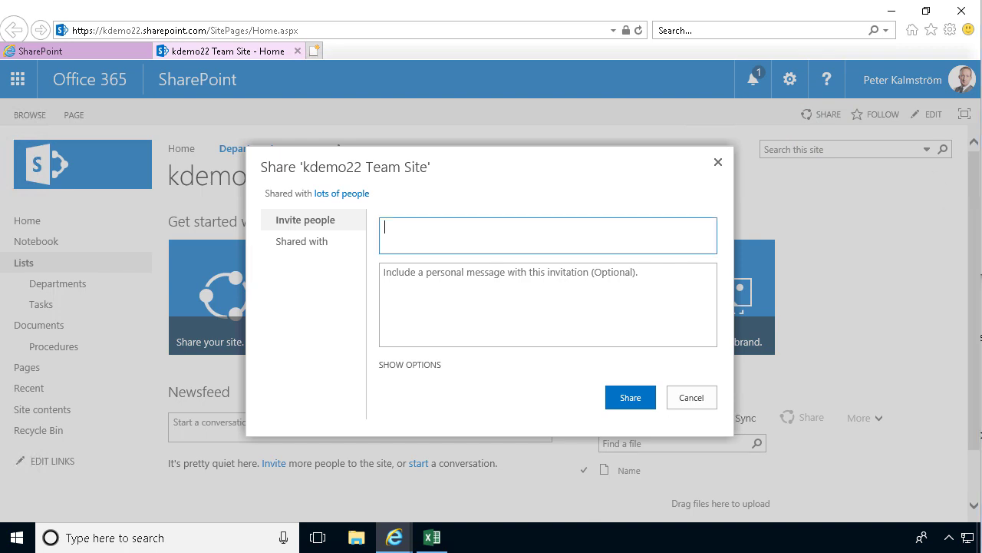
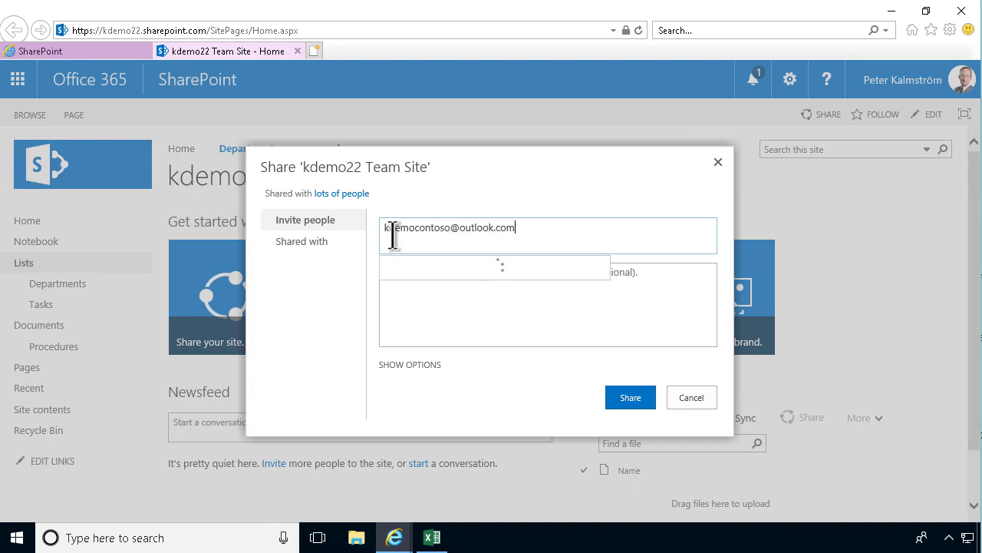
pyautogui.click(489, 267)
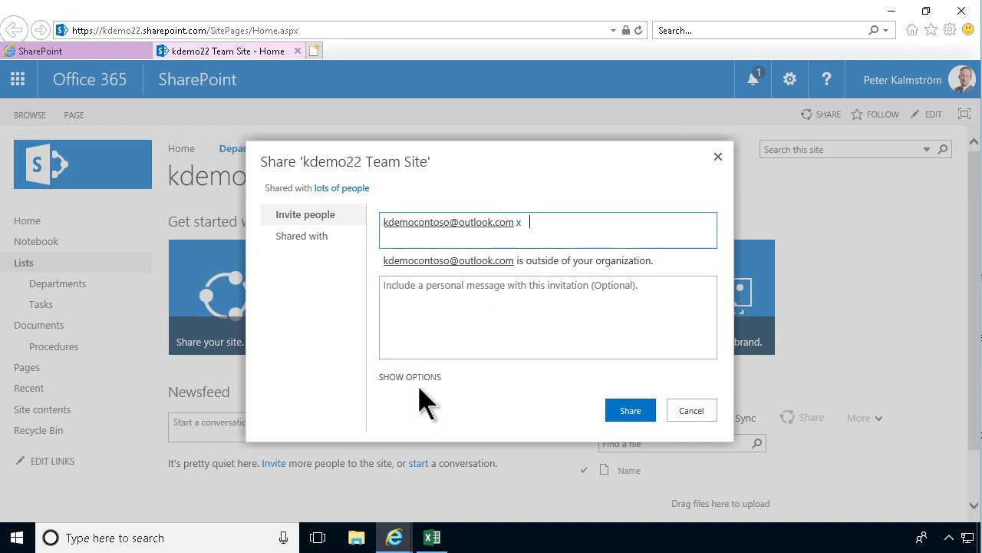
pyautogui.click(416, 376)
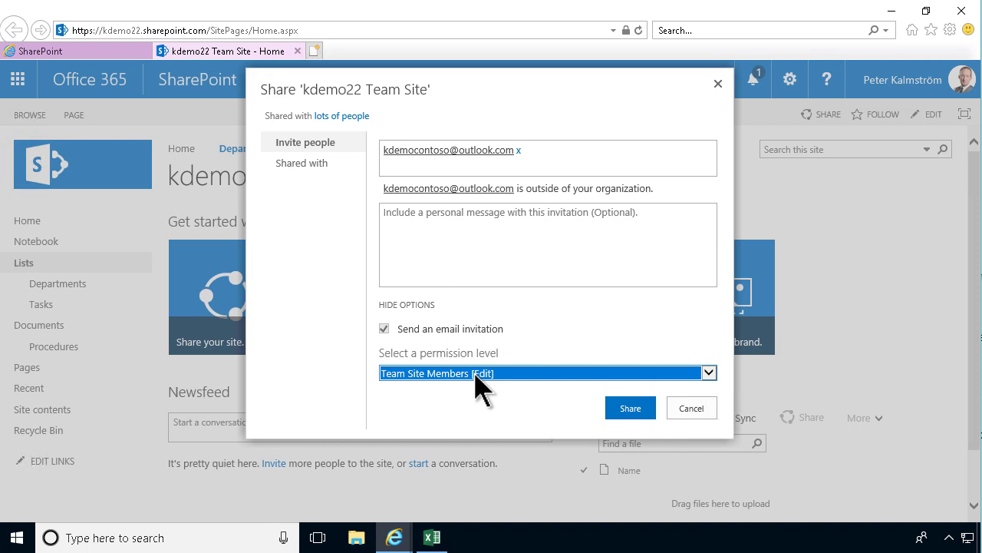
pyautogui.click(631, 409)
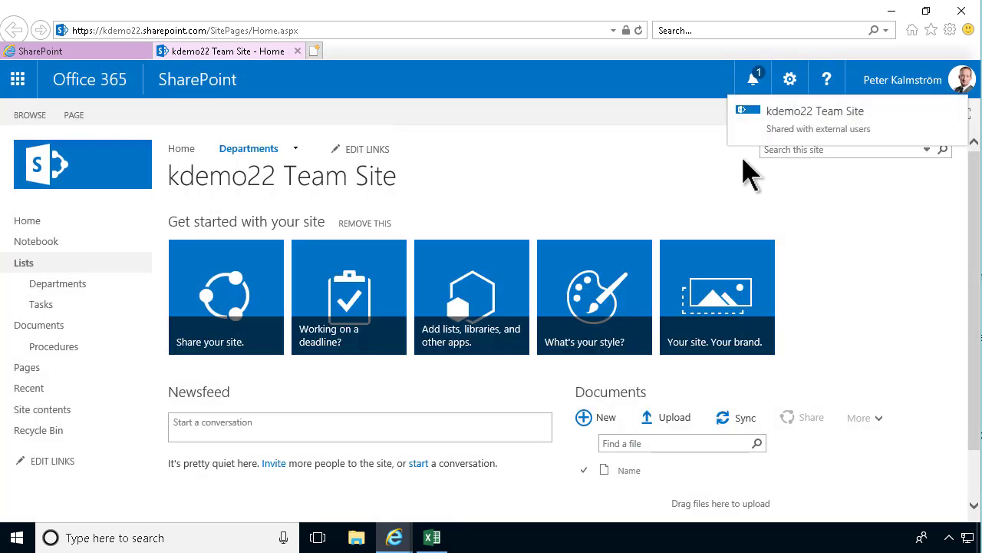
# Check Access requests and invitations in Site Settings for the pending external invitation.
pyautogui.click(790, 80)
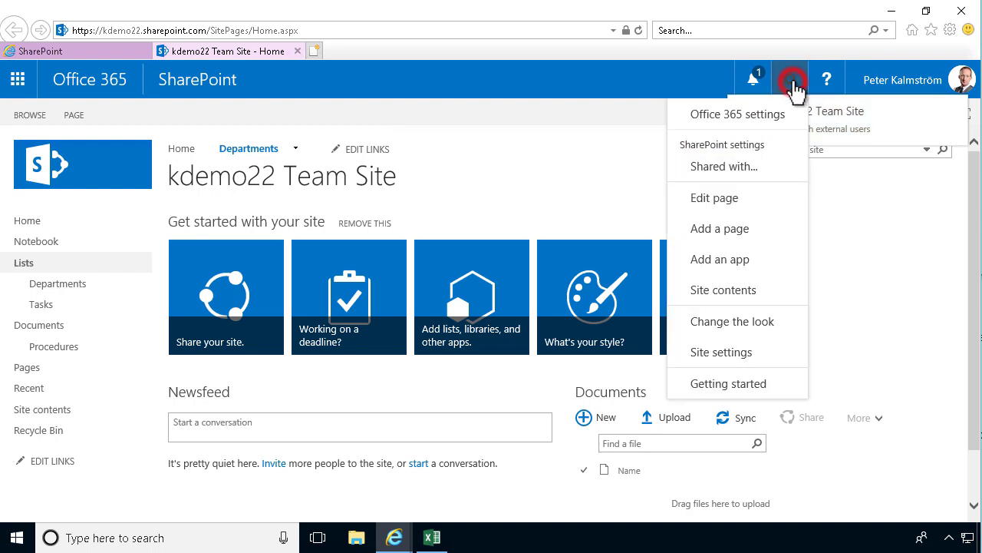
pyautogui.click(729, 353)
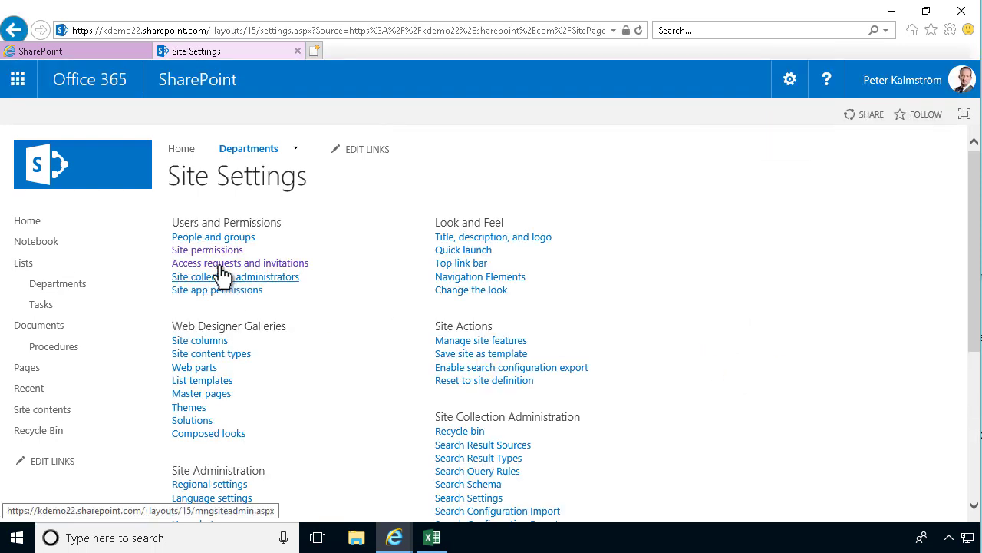
pyautogui.click(221, 267)
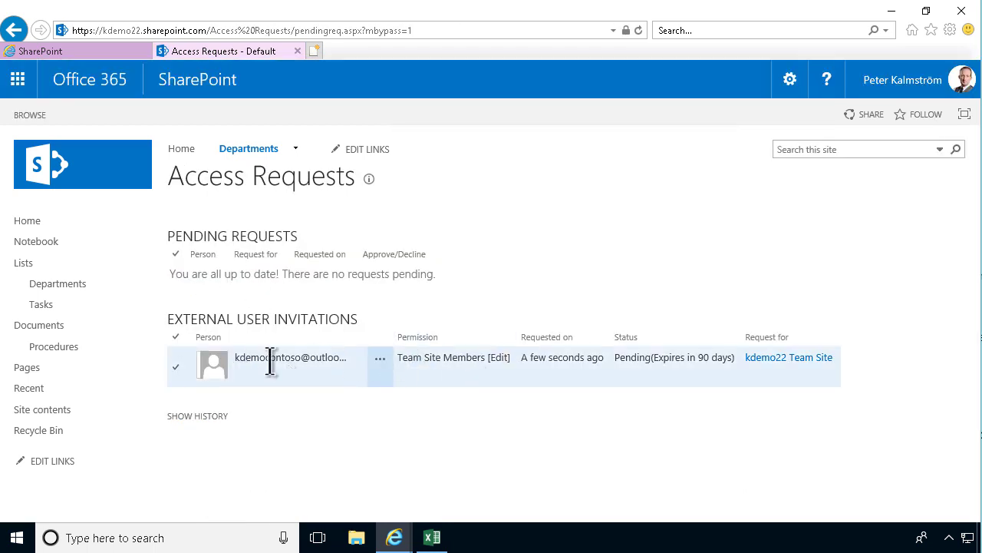
pyautogui.click(14, 30)
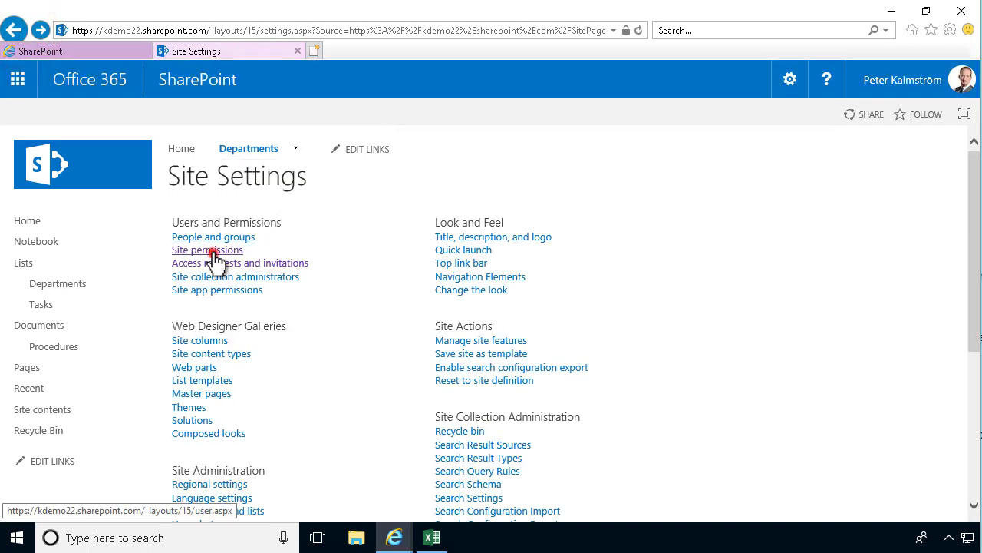
# On Site permissions, use Check Permissions on the guest's address, showing level None.
pyautogui.click(215, 252)
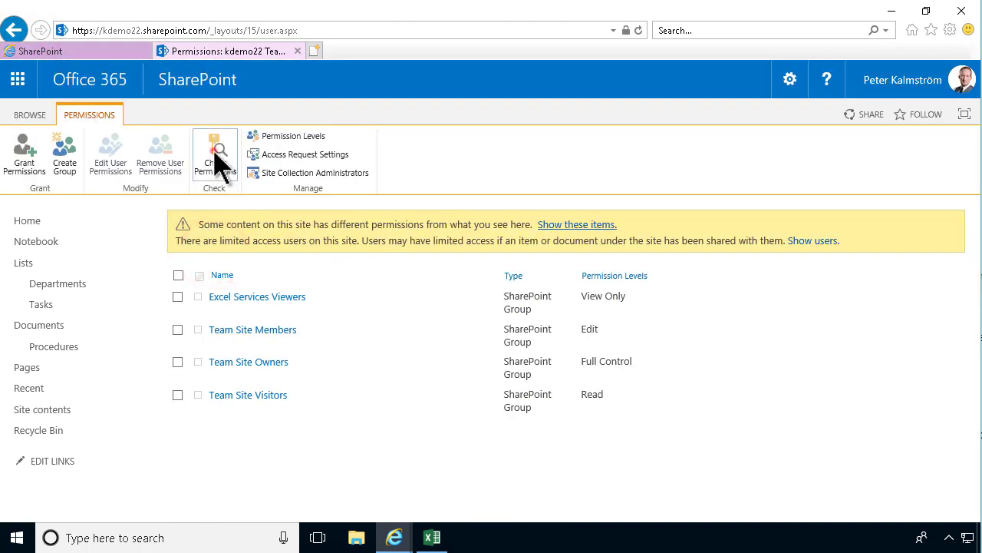
pyautogui.click(216, 157)
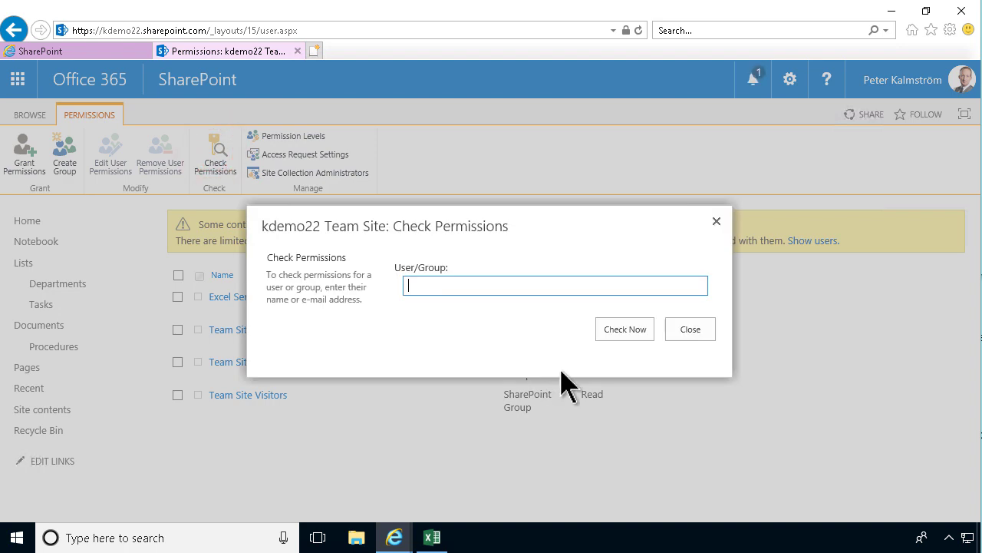
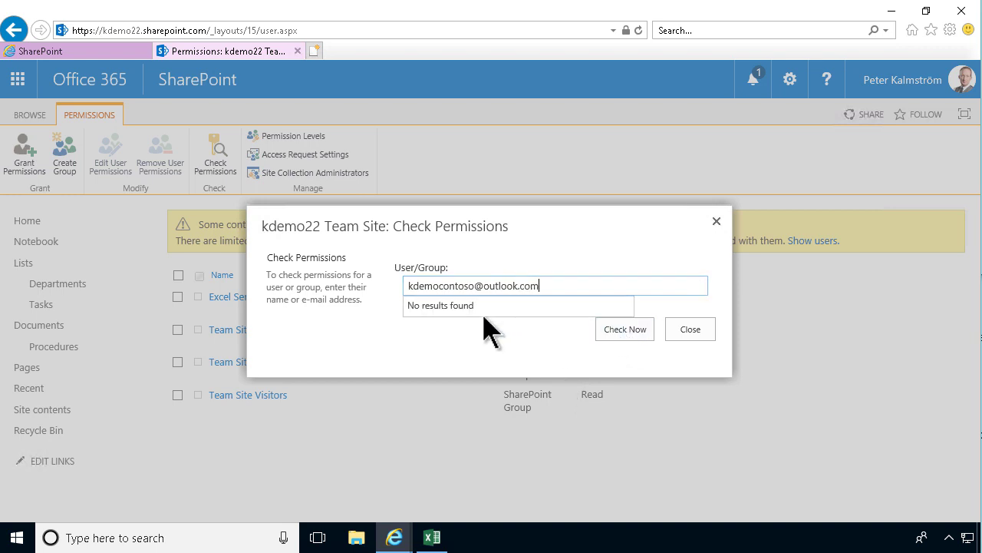
pyautogui.click(471, 304)
pyautogui.click(617, 332)
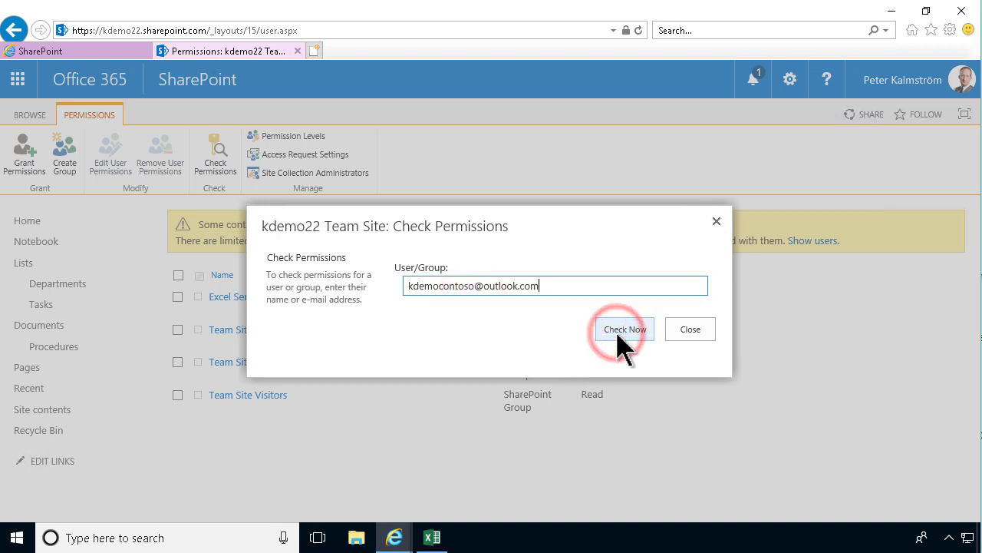
pyautogui.click(629, 330)
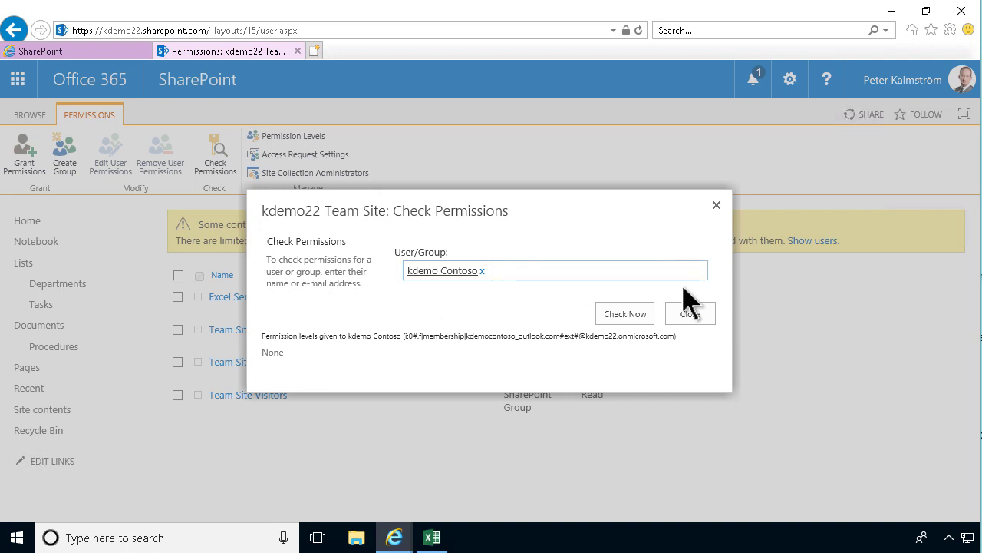
pyautogui.click(694, 317)
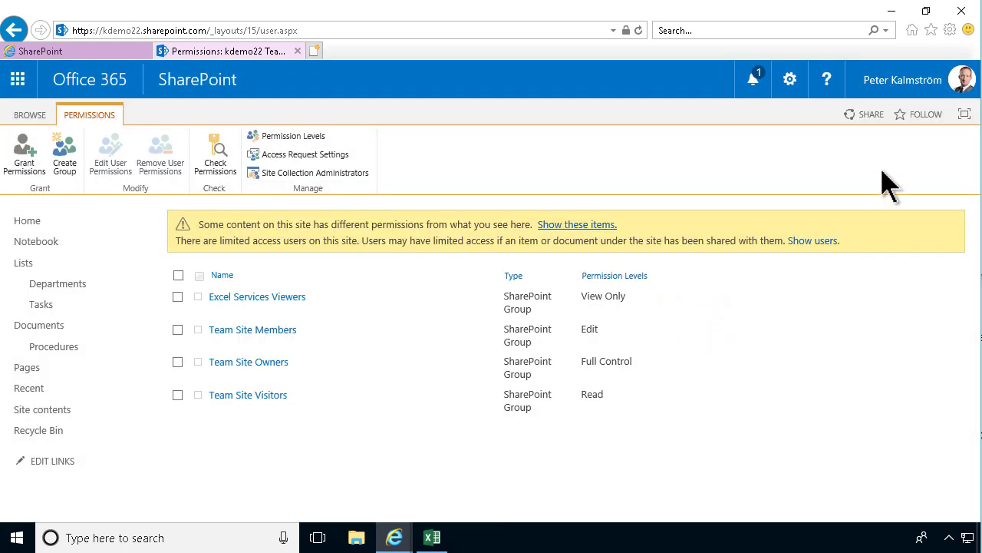
# Open an InPrivate Browsing window and go to outlook.com.
pyautogui.click(952, 30)
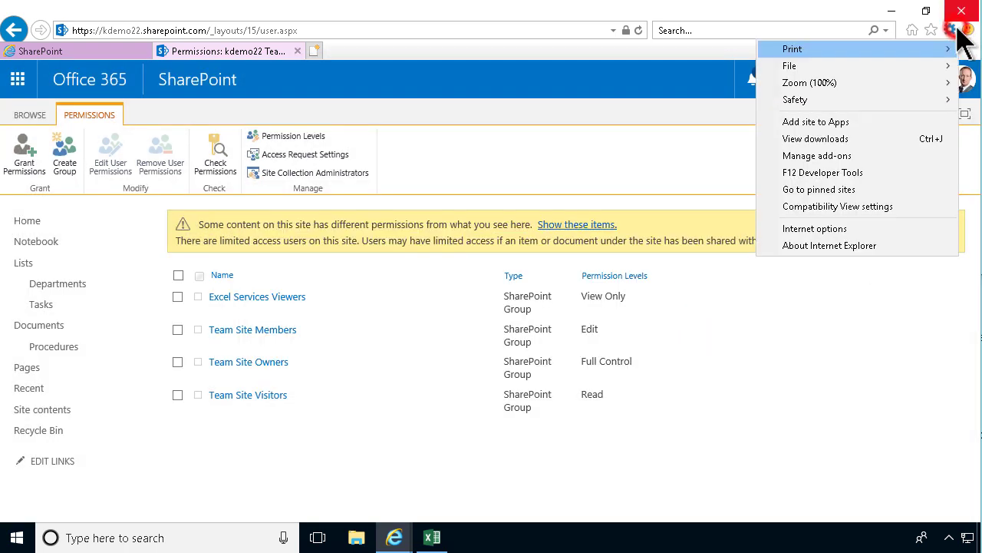
pyautogui.click(878, 100)
pyautogui.click(579, 123)
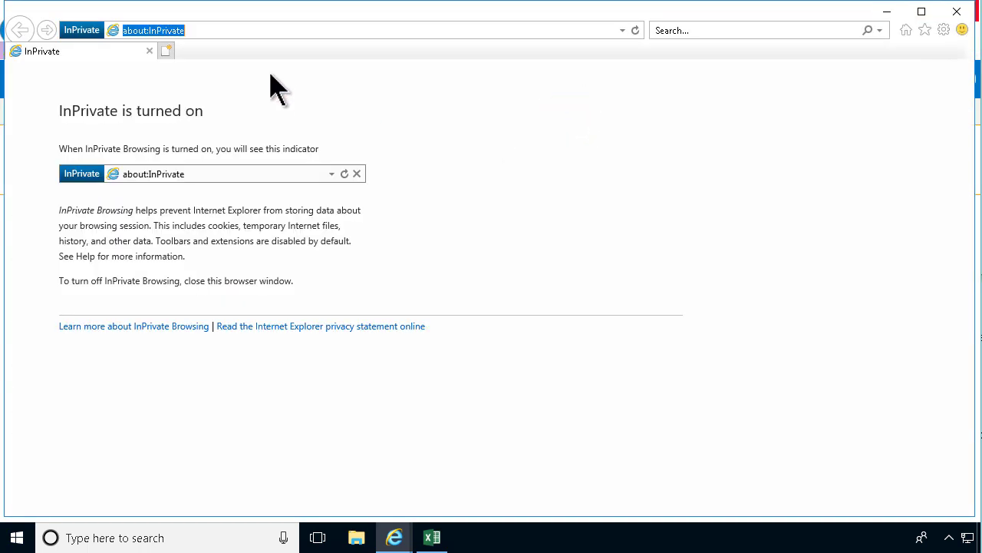
pyautogui.write('outlook.com')
pyautogui.press('Return')
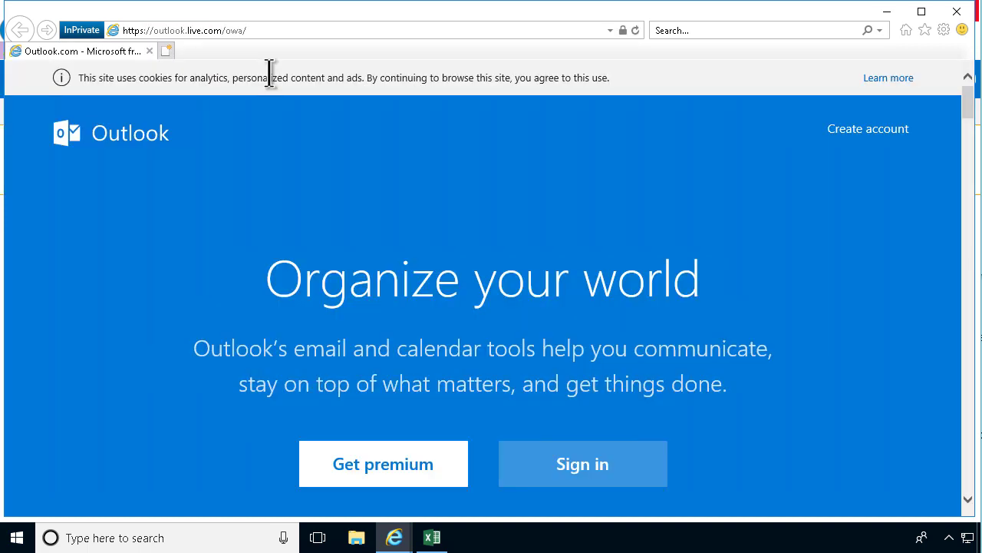
# Sign in to Outlook.com with the invited account's username and password.
pyautogui.click(612, 479)
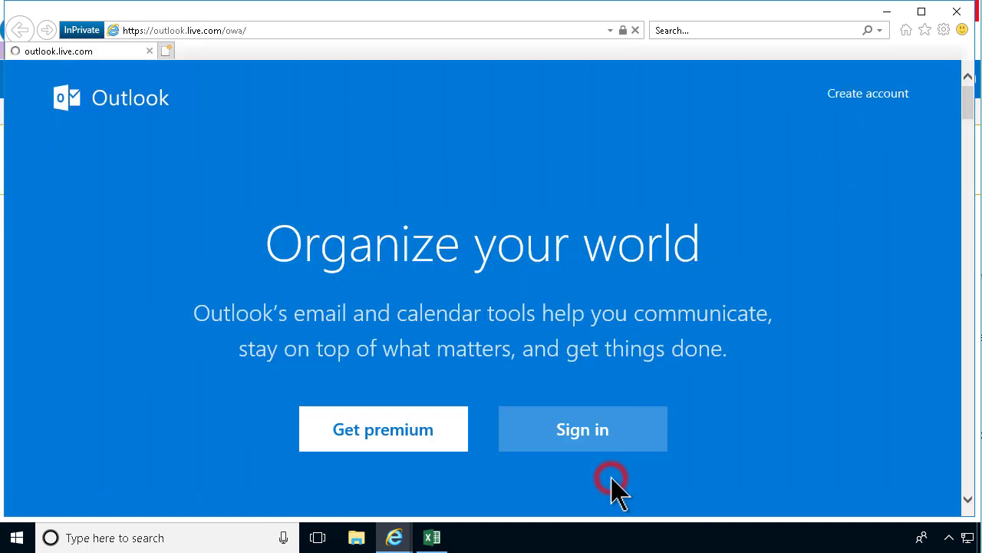
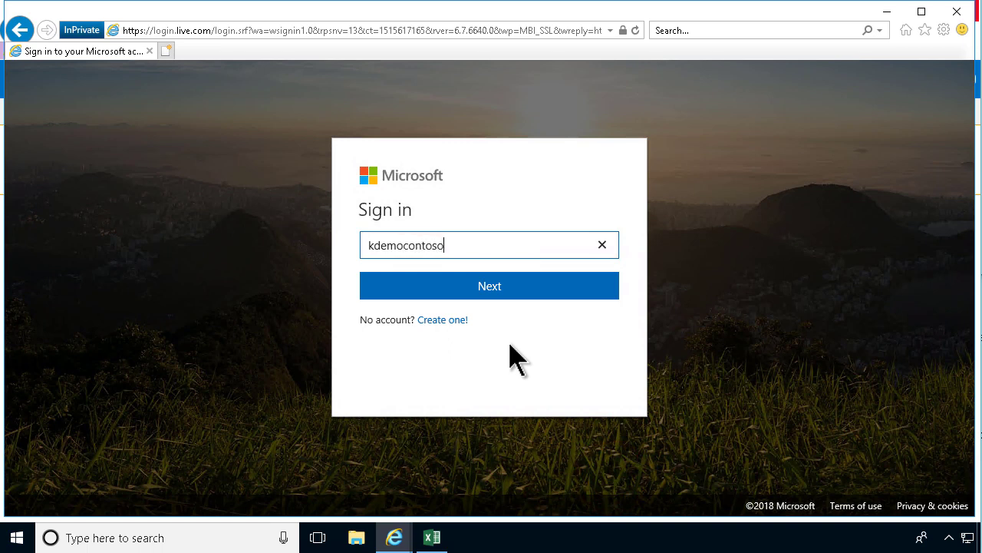
pyautogui.press('Return')
pyautogui.write('****')
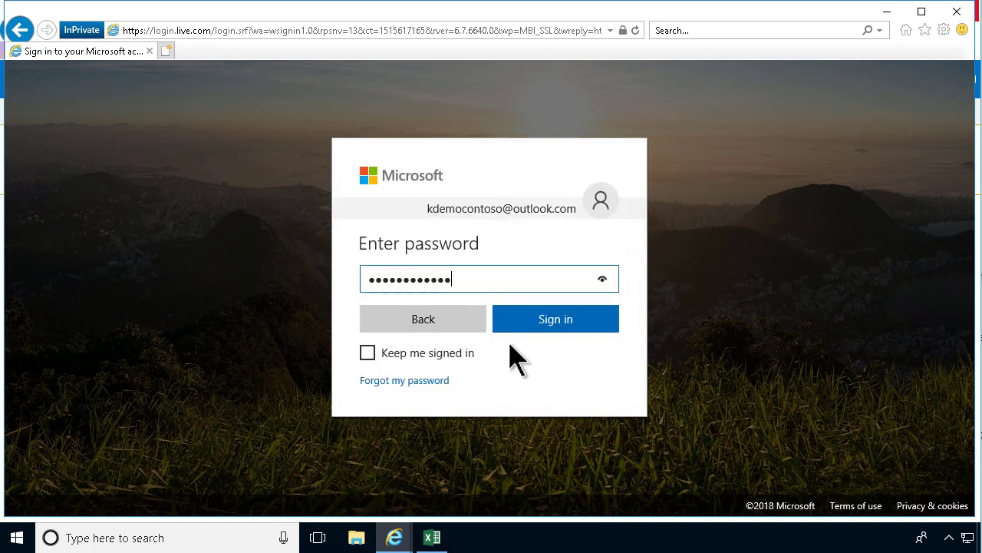
pyautogui.press('Return')
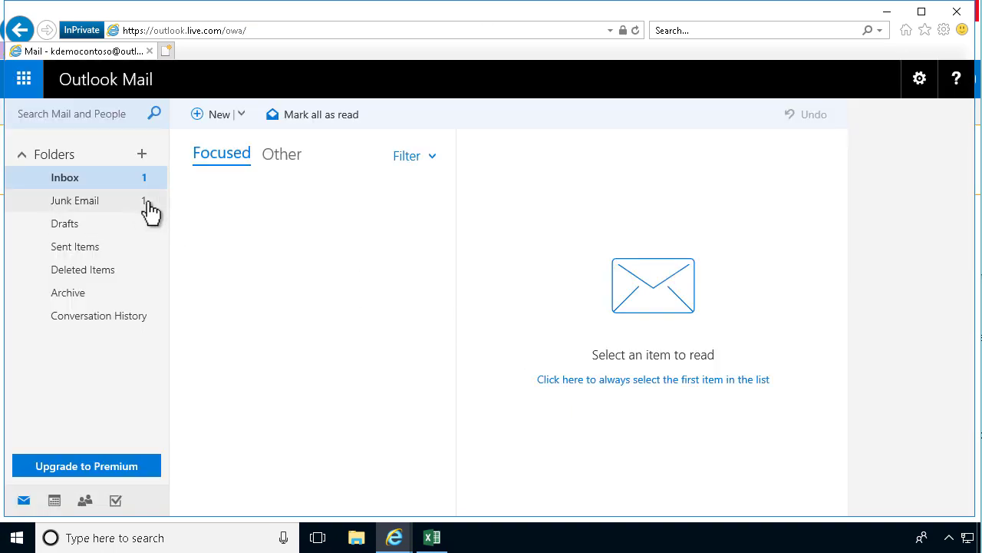
# Open the SharePoint invitation email in the Other tab and follow the kdemo22 Team Site link.
pyautogui.click(282, 156)
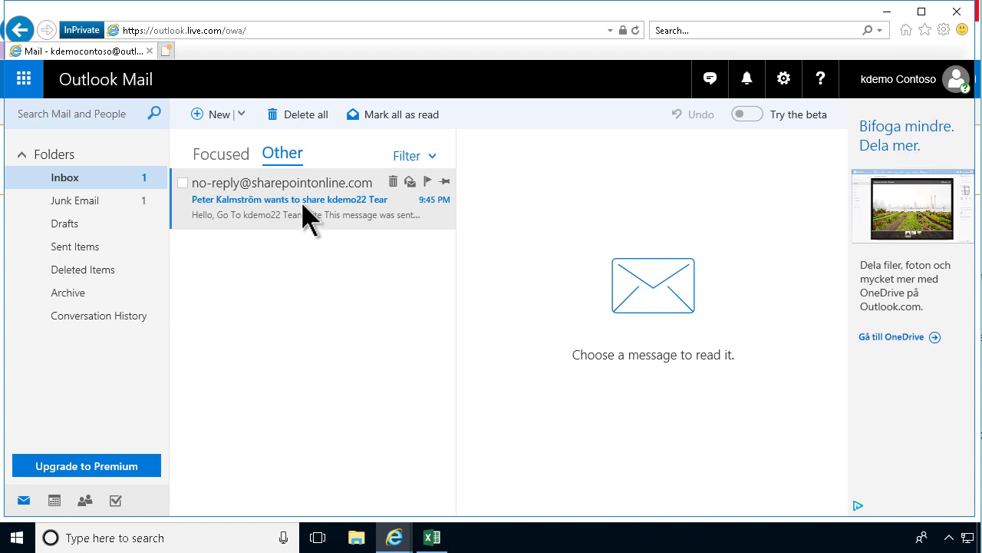
pyautogui.click(303, 201)
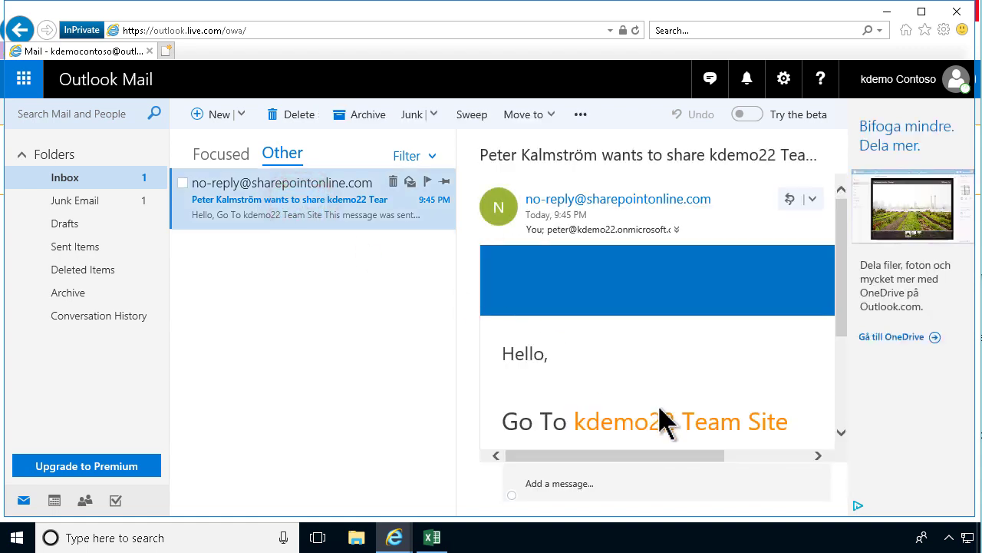
pyautogui.scroll(-1, 690, 428)
pyautogui.scroll(-1, 729, 428)
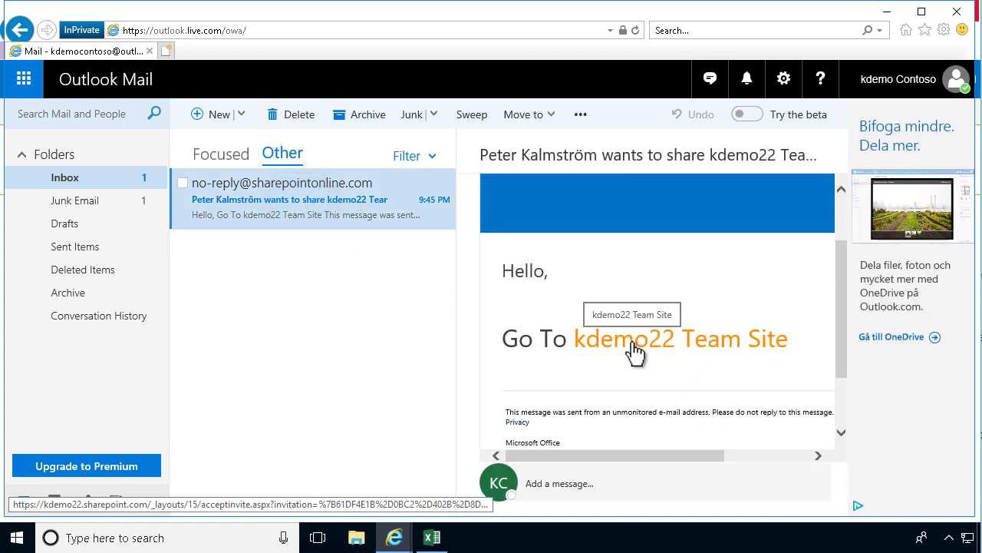
pyautogui.click(634, 351)
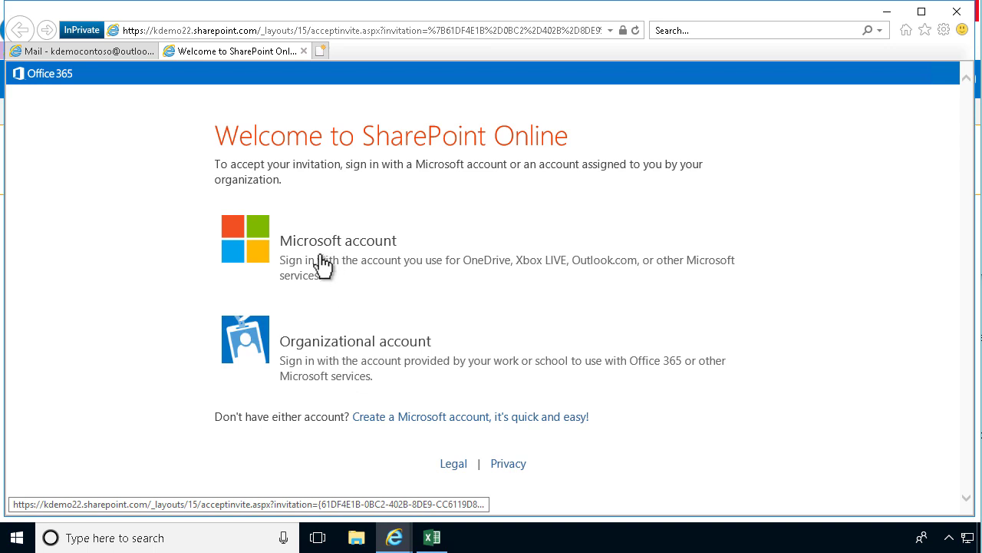
# Choose Microsoft account sign-in, then look around the kdemo22 Team Site home page as the guest.
pyautogui.click(314, 261)
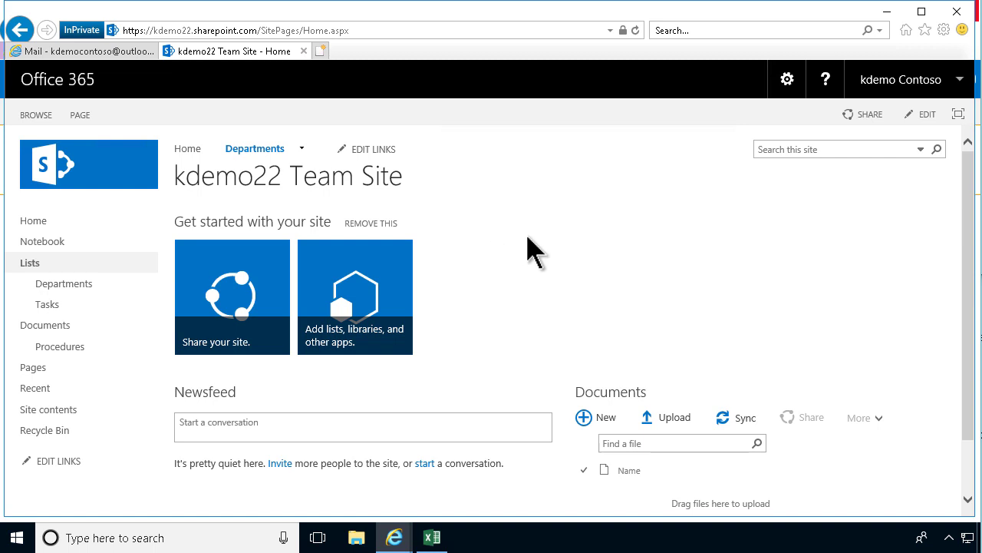
pyautogui.click(787, 80)
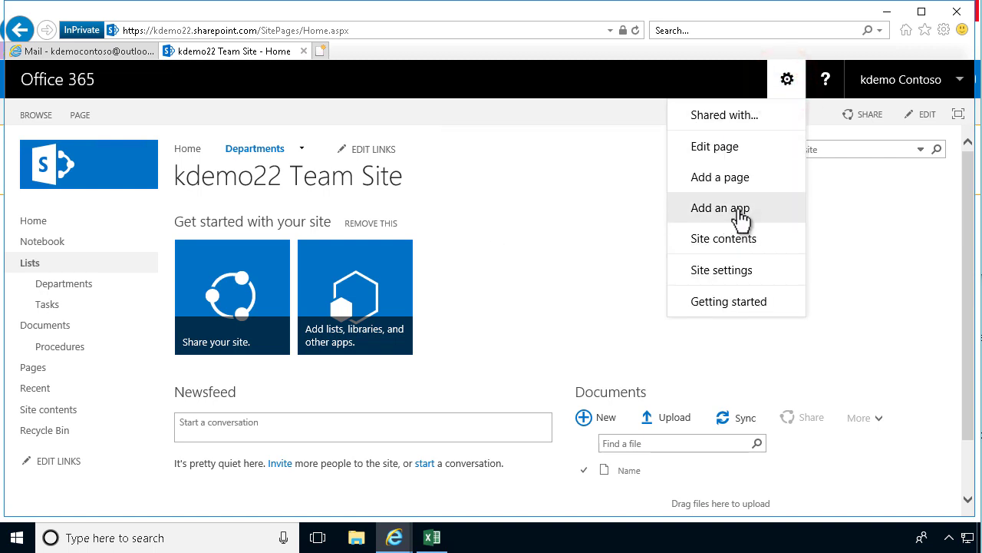
pyautogui.click(887, 260)
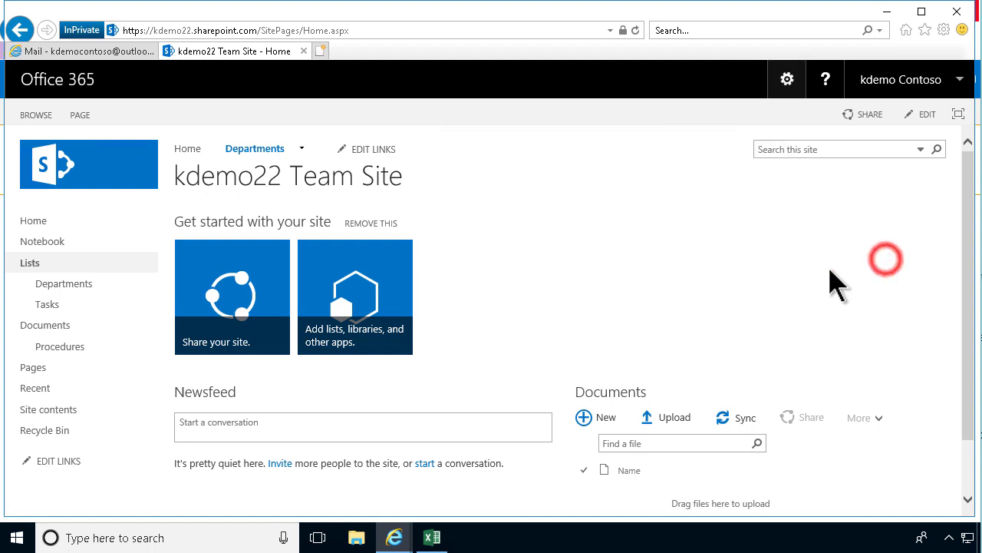
pyautogui.click(294, 426)
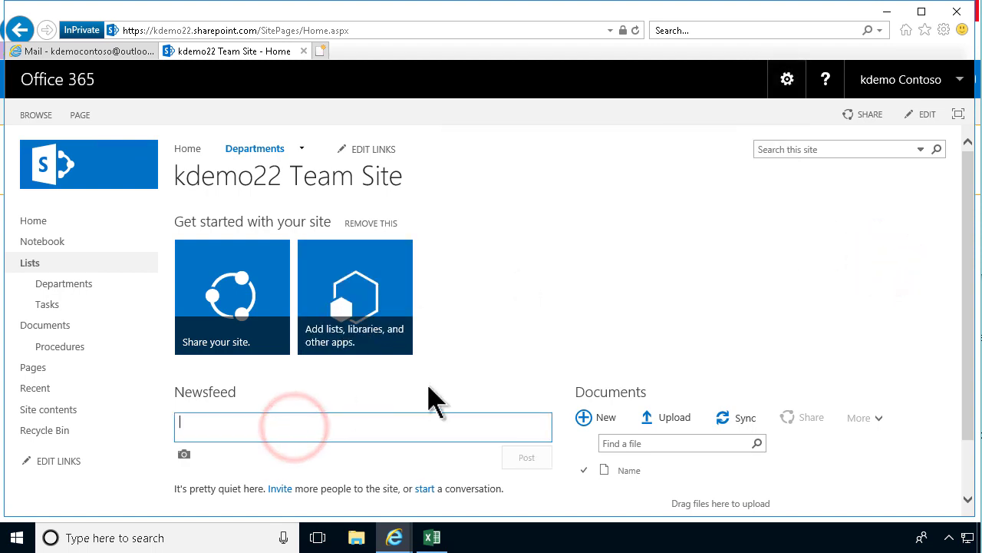
pyautogui.click(682, 329)
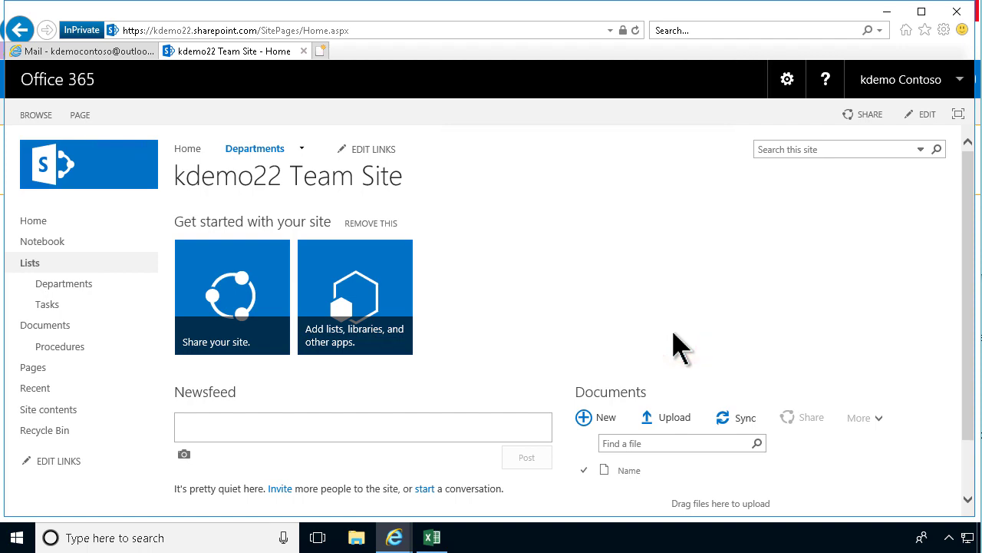
# In the owner's Permissions window, run Check Permissions on the guest's Outlook.com address.
pyautogui.click(393, 540)
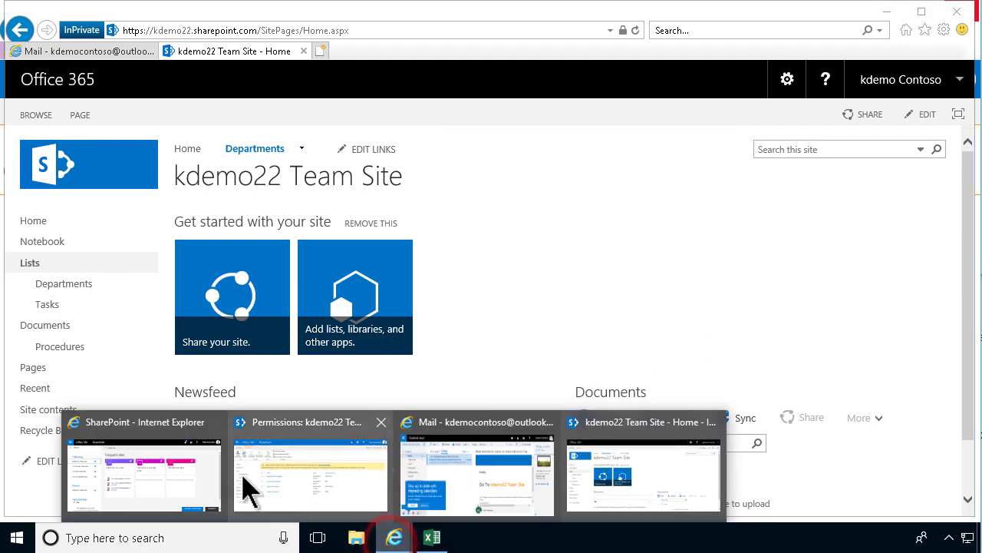
pyautogui.click(307, 475)
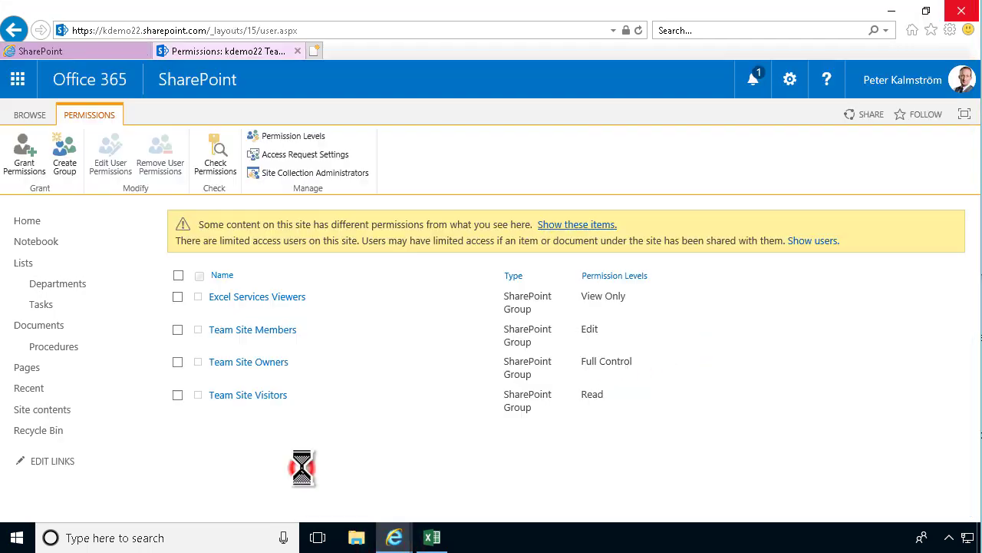
pyautogui.click(219, 158)
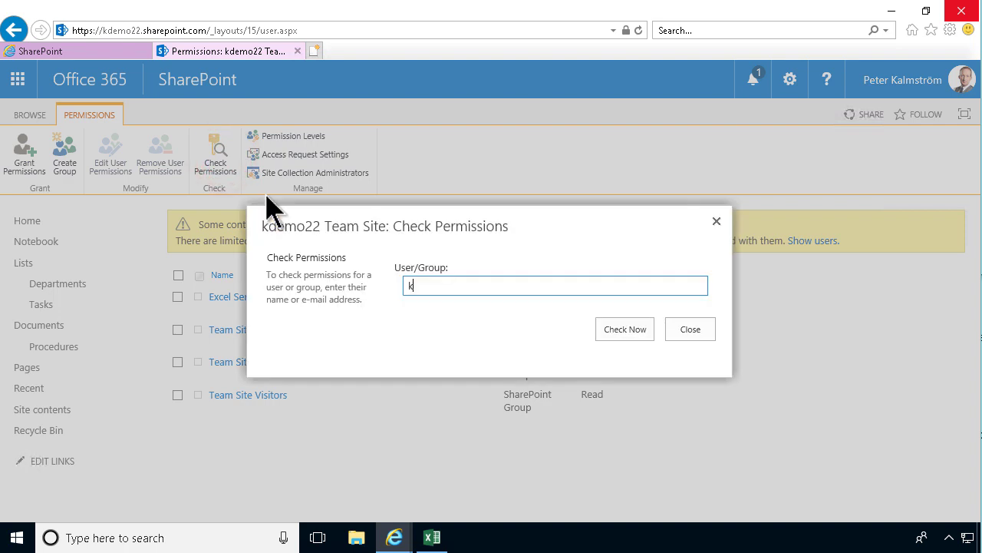
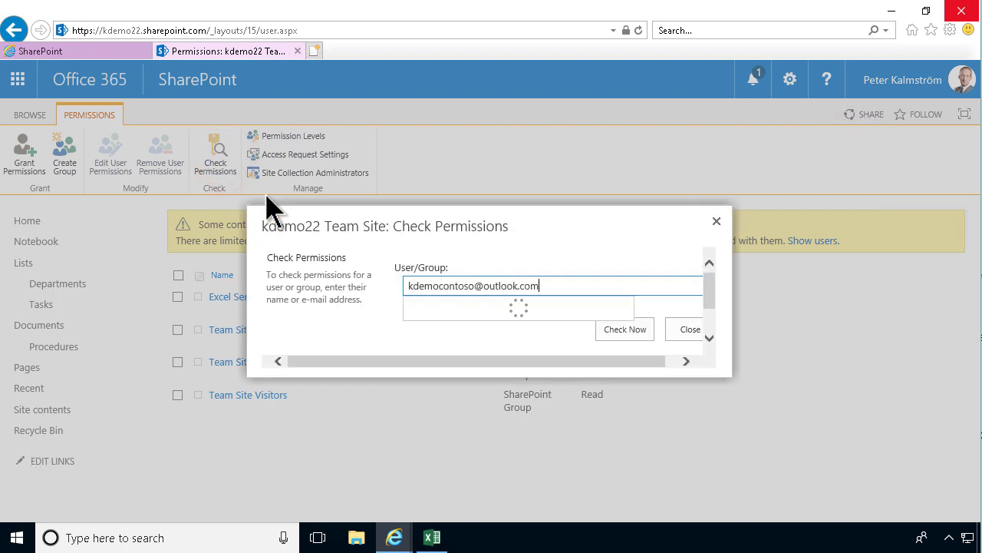
pyautogui.click(432, 307)
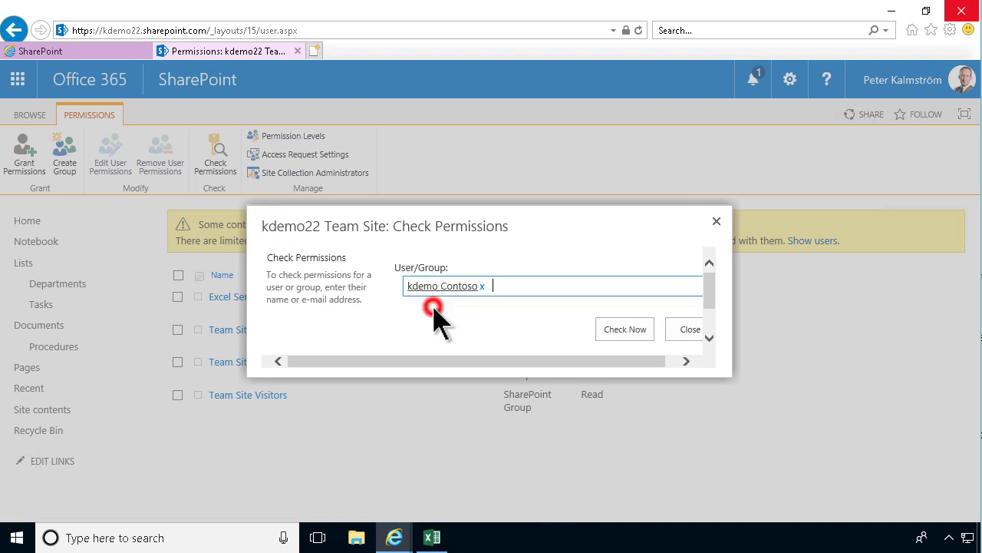
pyautogui.click(630, 330)
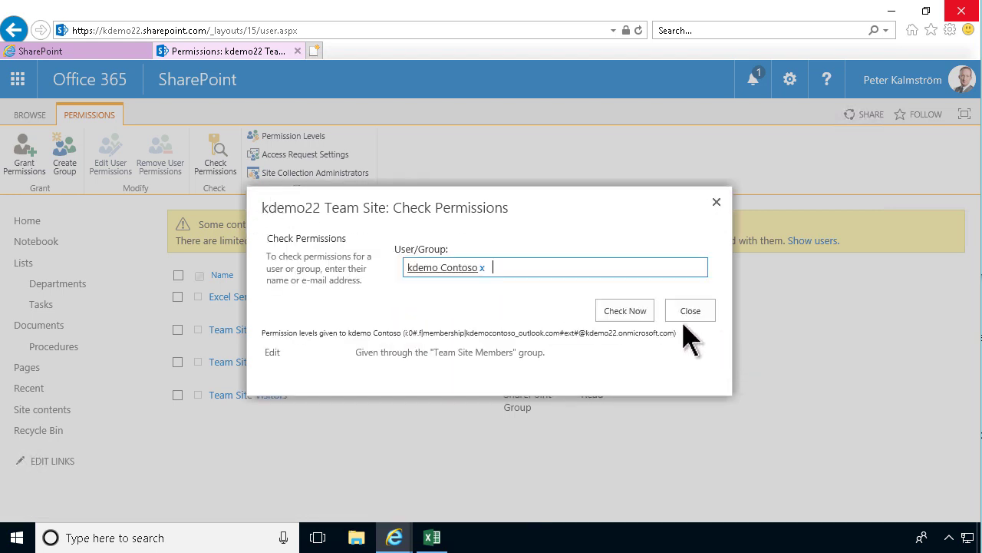
# Confirm the result shows Edit via Team Site Members, then close the check.
pyautogui.click(269, 352)
pyautogui.click(454, 351)
pyautogui.moveTo(511, 355); pyautogui.dragTo(436, 355)
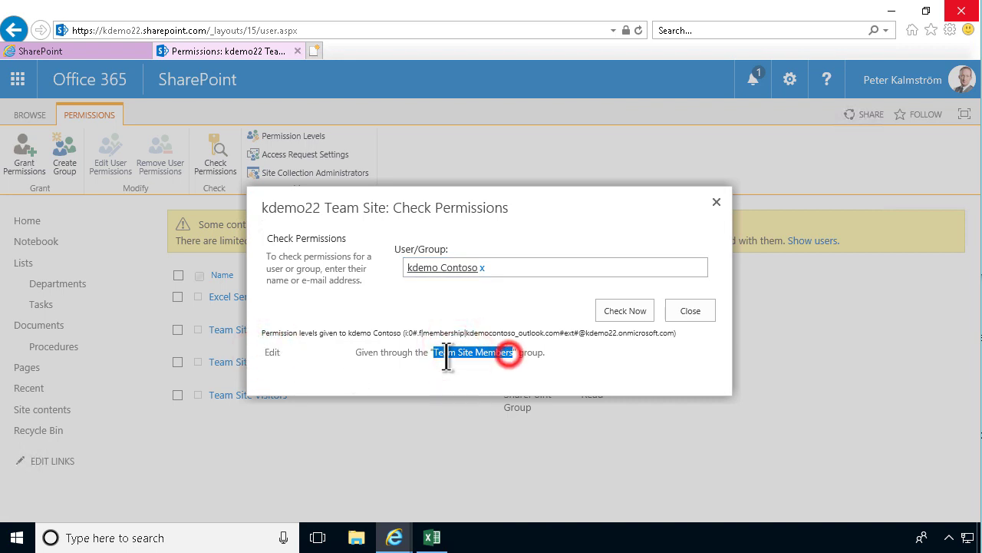
pyautogui.click(690, 323)
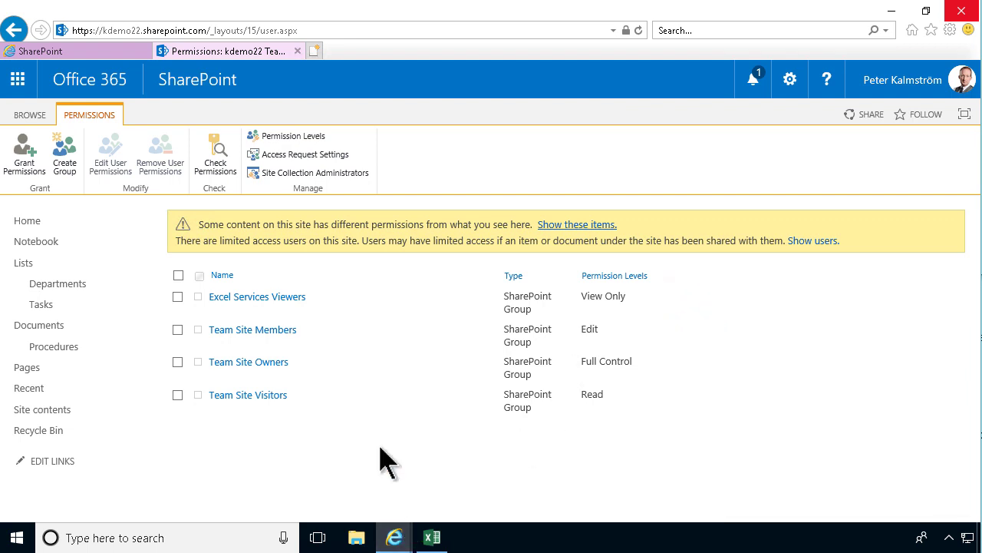
# Go back to the kdemo22 Team Site home page via Home in the left navigation.
pyautogui.click(48, 222)
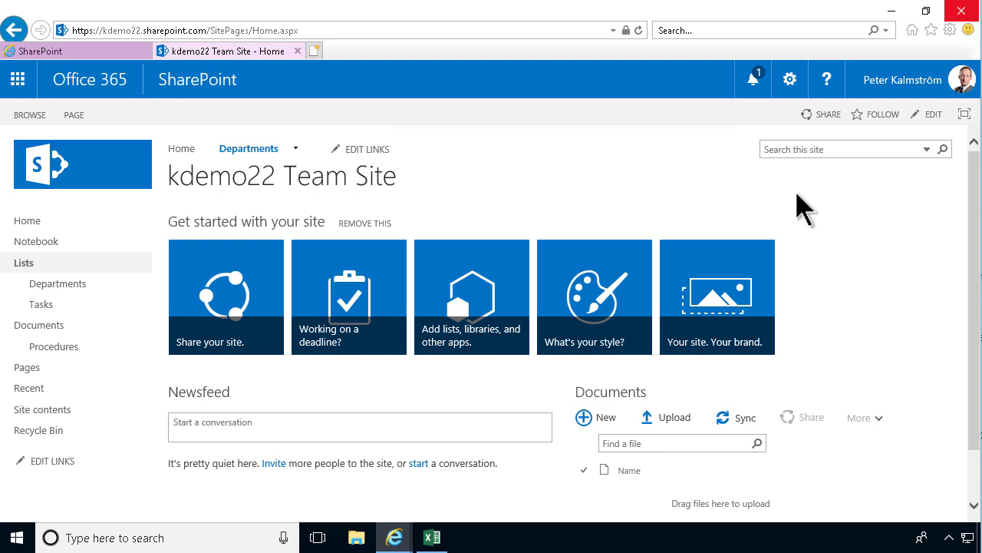
# Select Sales Procedure.docx in Procedures, share it, and open the 'Anyone with the link' settings.
pyautogui.click(56, 347)
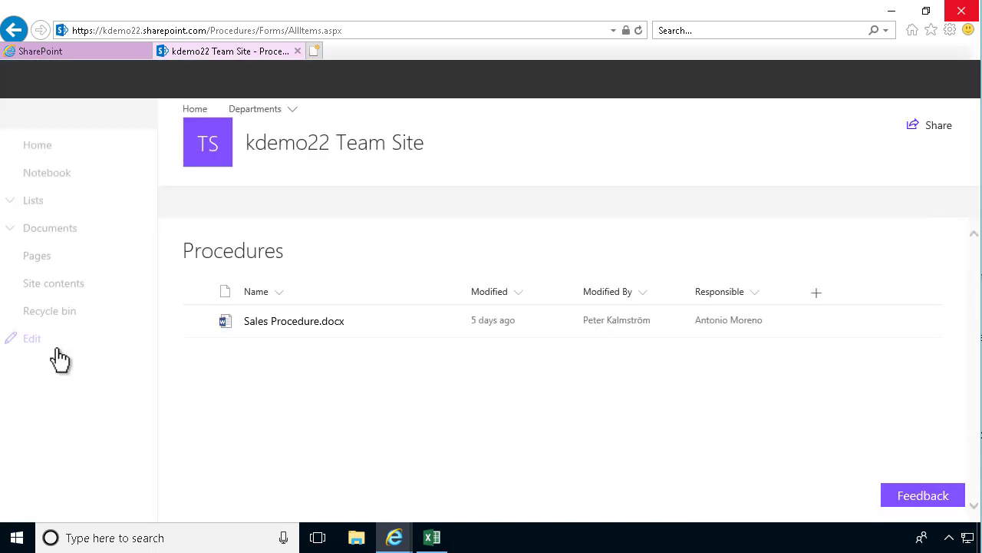
pyautogui.click(318, 324)
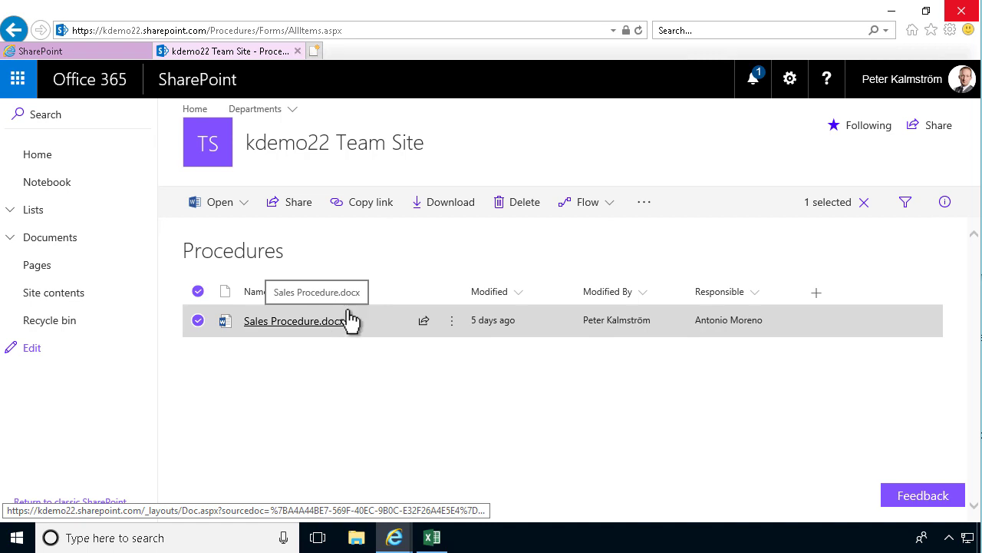
pyautogui.click(305, 206)
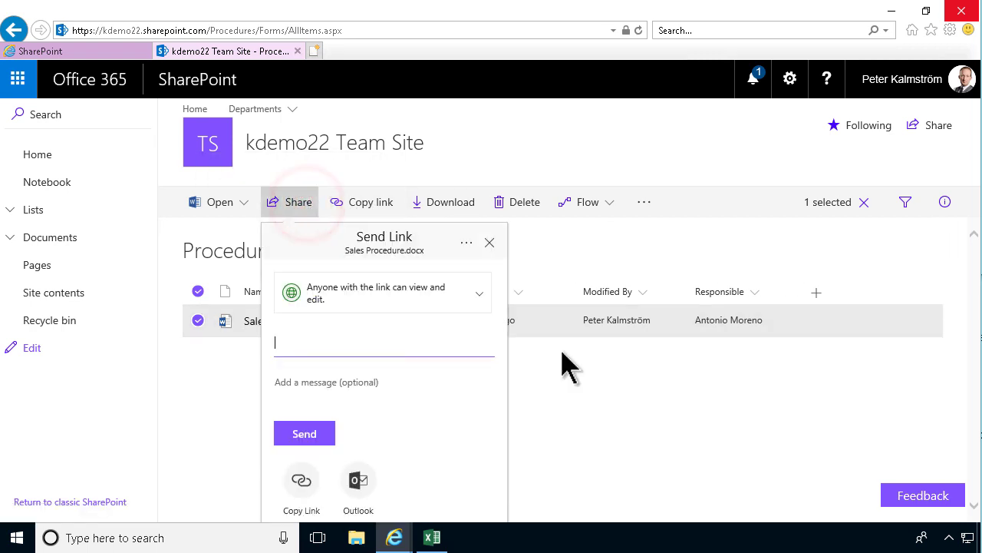
pyautogui.click(478, 298)
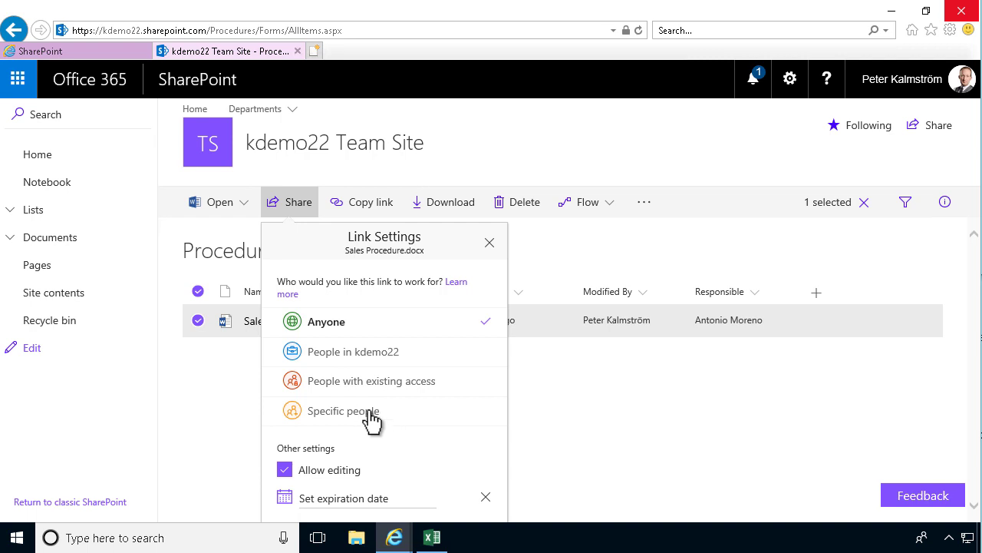
# Keep the link set to Anyone, turn off editing, and leave no expiration date.
pyautogui.click(357, 324)
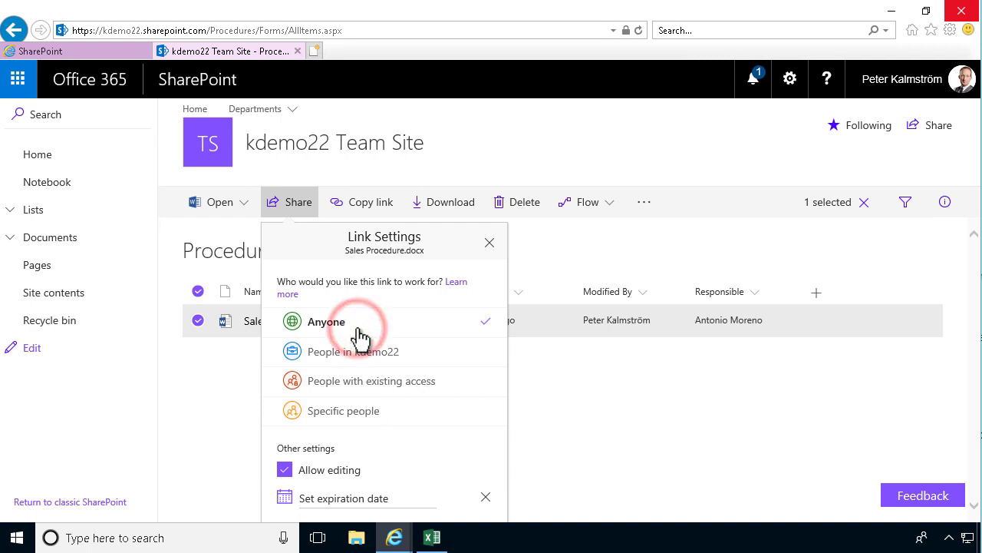
pyautogui.click(291, 471)
pyautogui.click(425, 501)
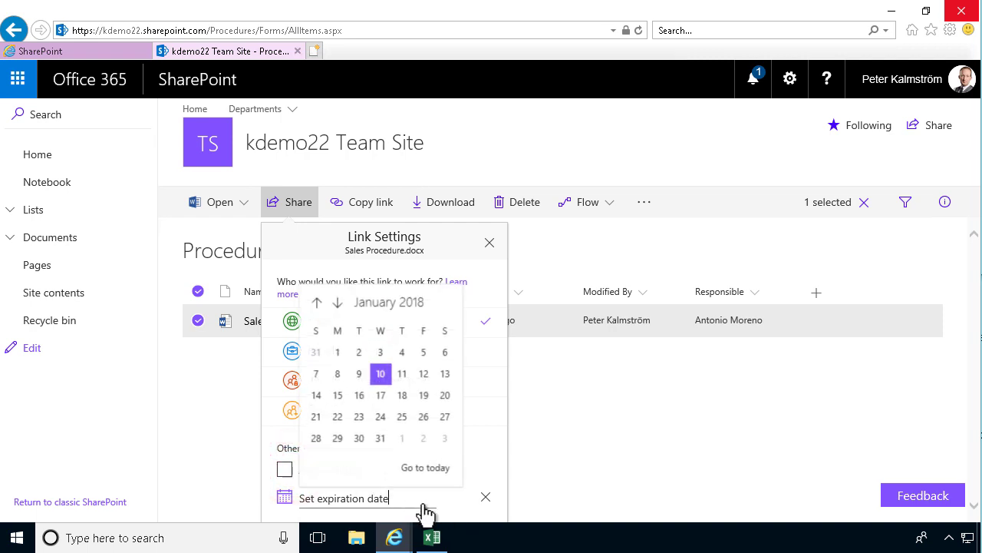
pyautogui.click(343, 417)
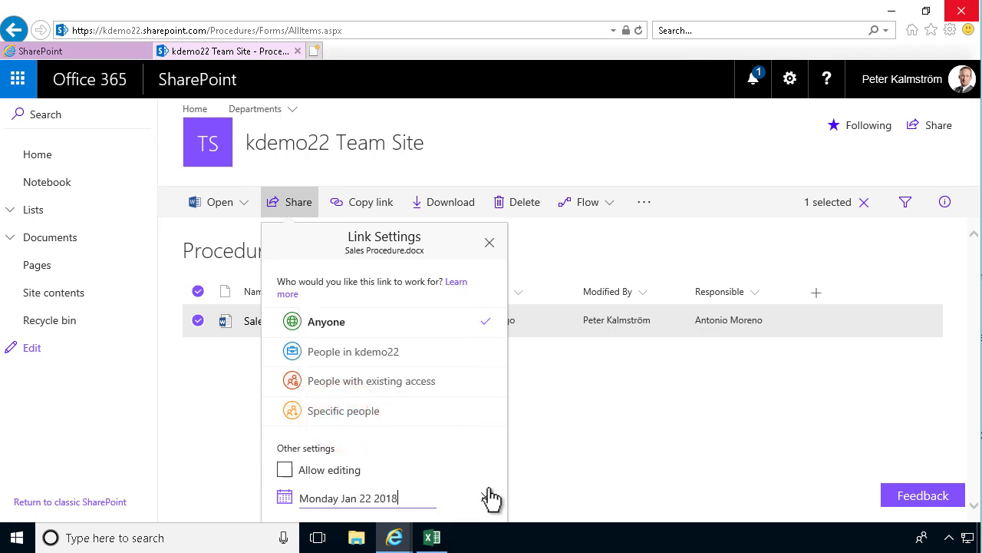
pyautogui.click(485, 323)
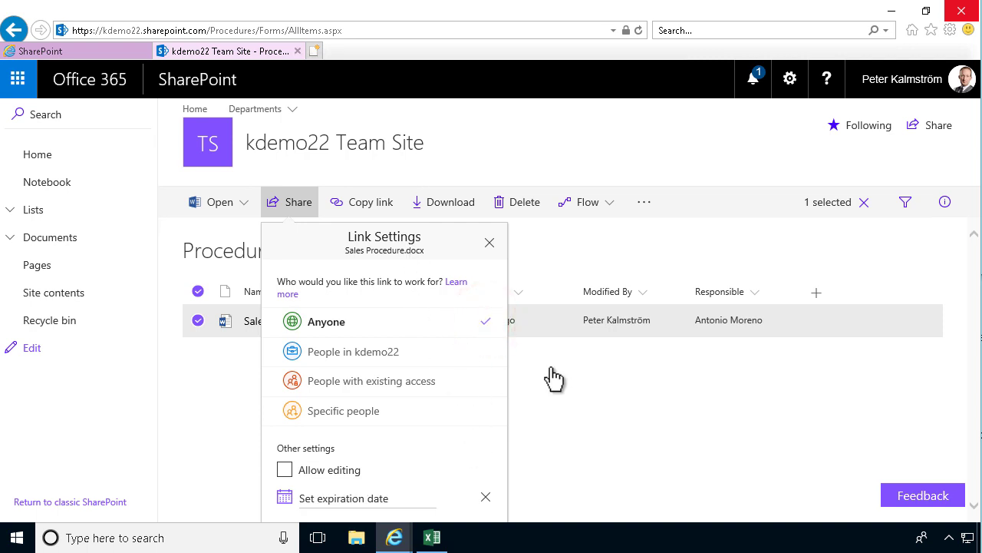
# Set the browser zoom to 75% so the whole link settings panel fits.
pyautogui.click(950, 30)
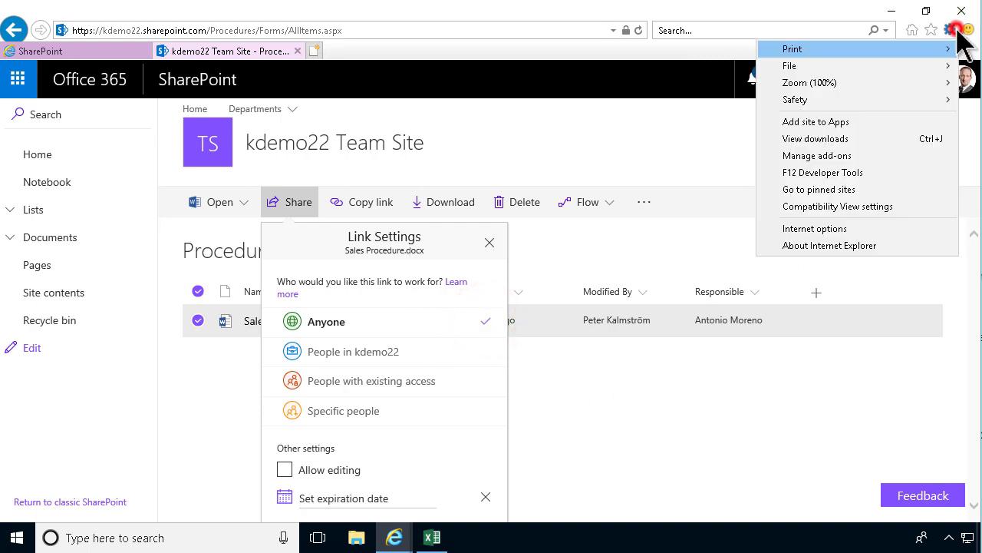
pyautogui.click(918, 85)
pyautogui.click(661, 257)
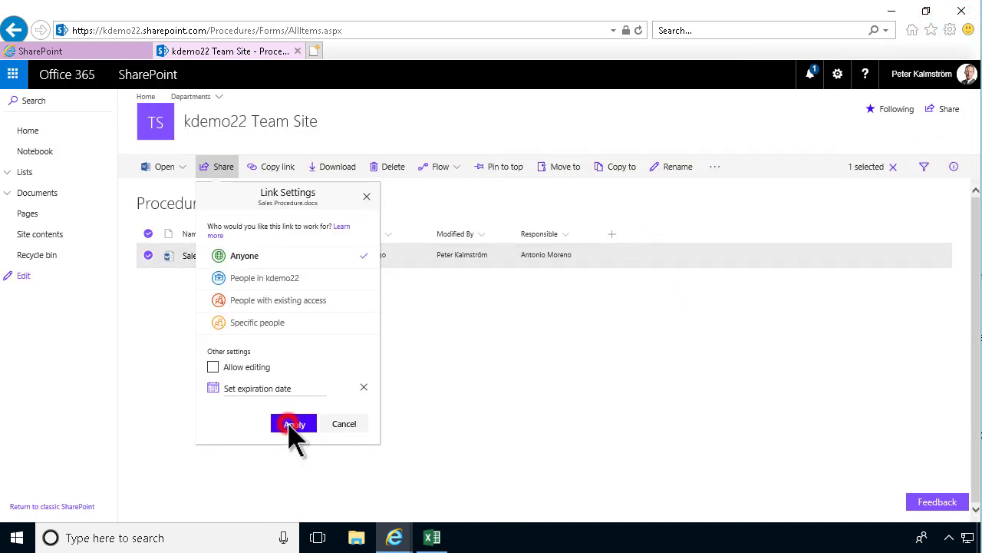
# Apply the Anyone link, then re-enable Allow editing and apply again.
pyautogui.click(285, 424)
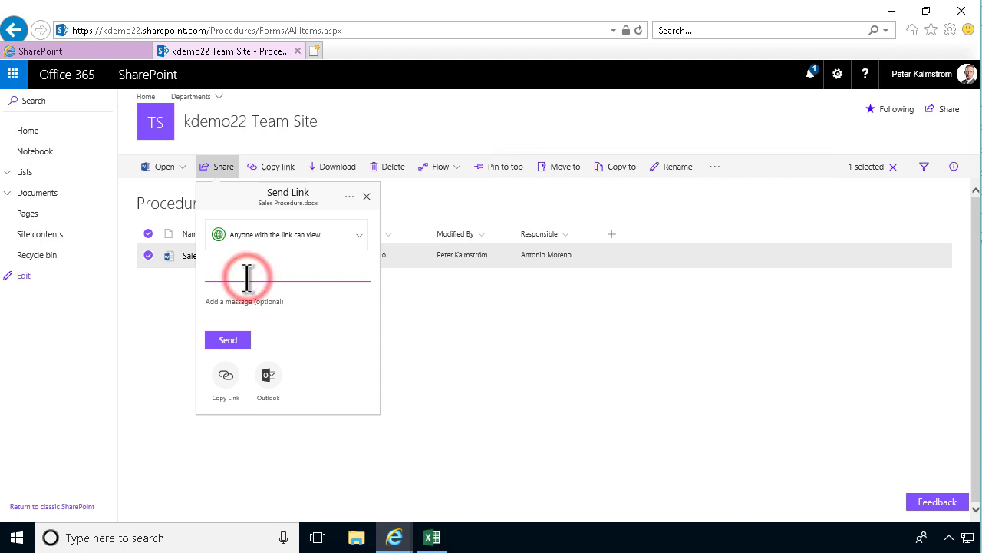
pyautogui.click(360, 239)
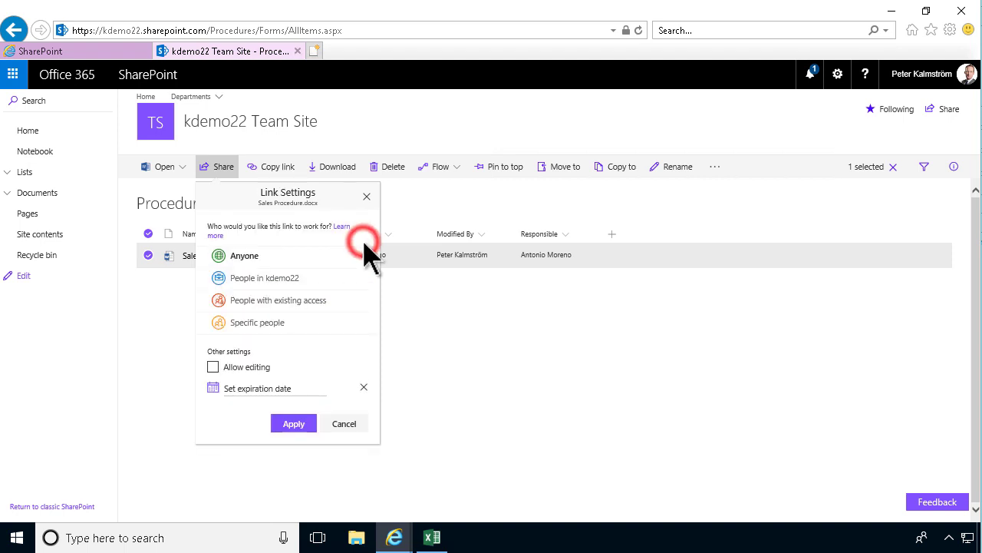
pyautogui.click(214, 368)
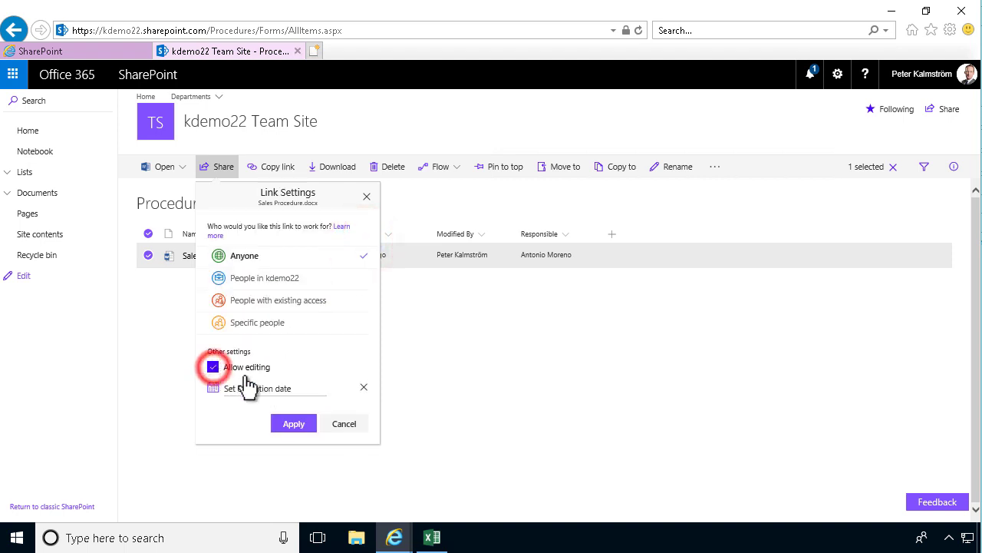
pyautogui.click(287, 425)
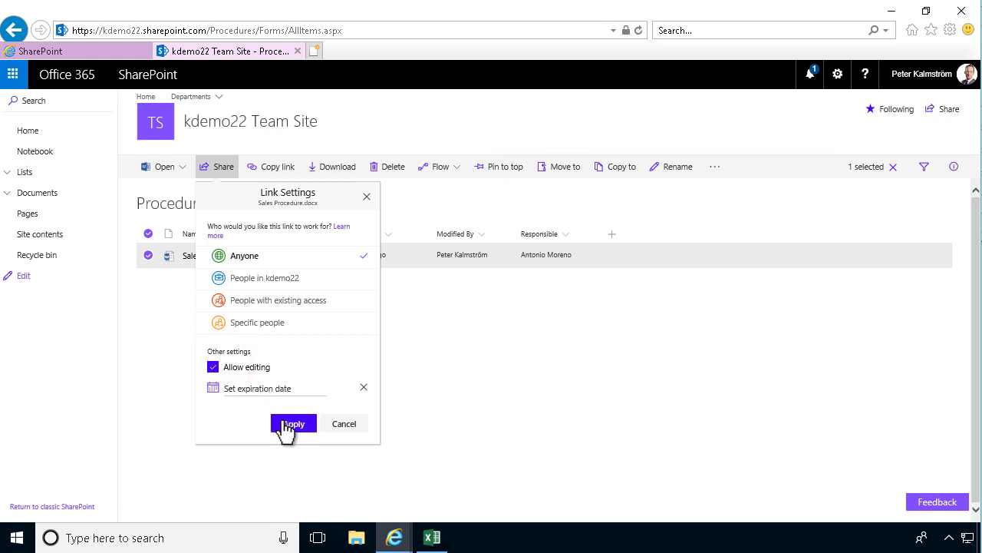
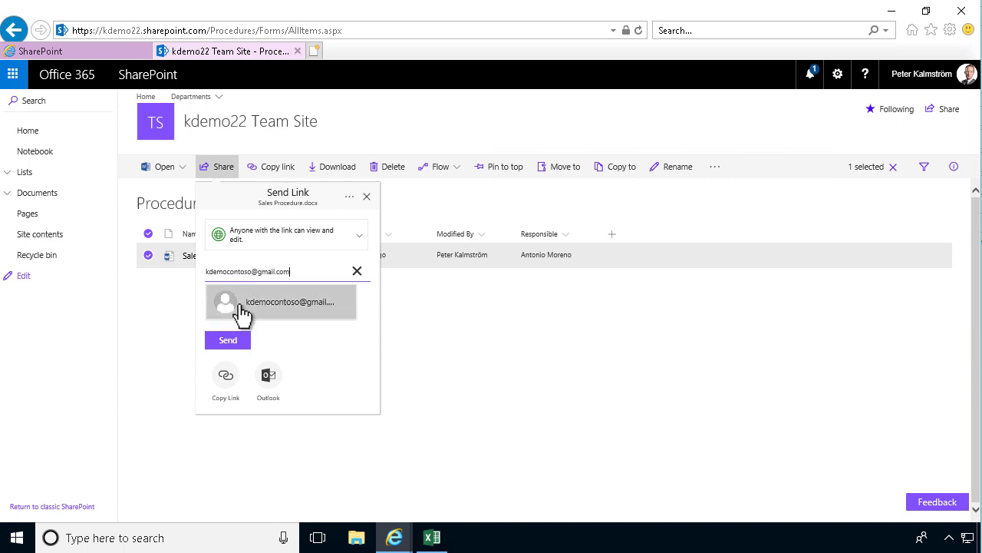
# Send the editable link to the external Gmail recipient.
pyautogui.click(241, 313)
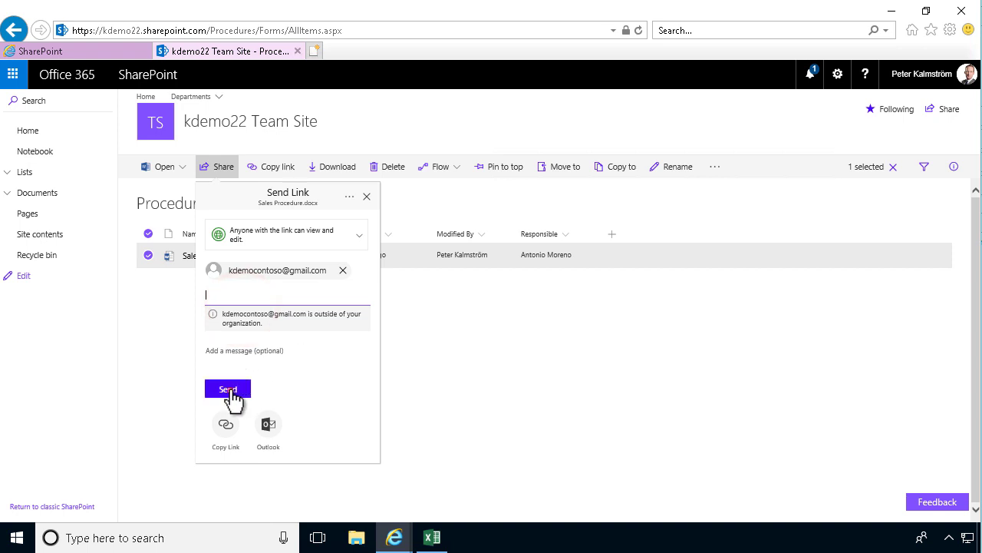
pyautogui.click(229, 390)
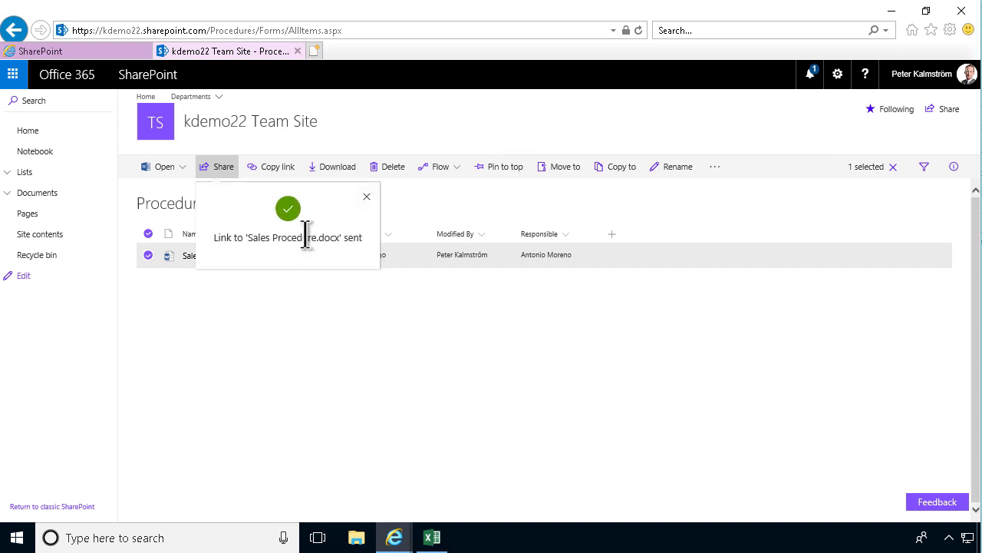
# Launch Chrome, open an incognito window, and go to gmail.google.com.
pyautogui.click(15, 539)
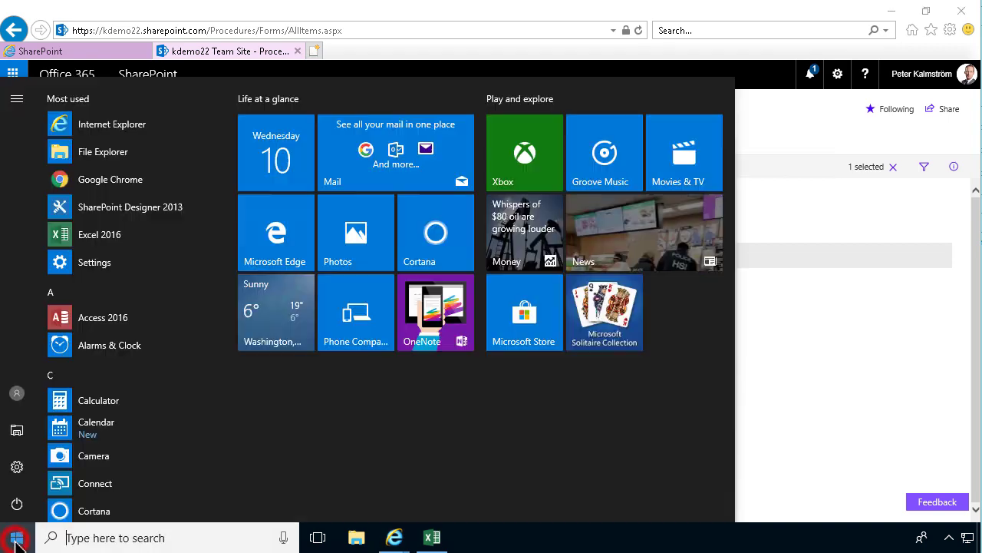
pyautogui.write('chrom')
pyautogui.press('Return')
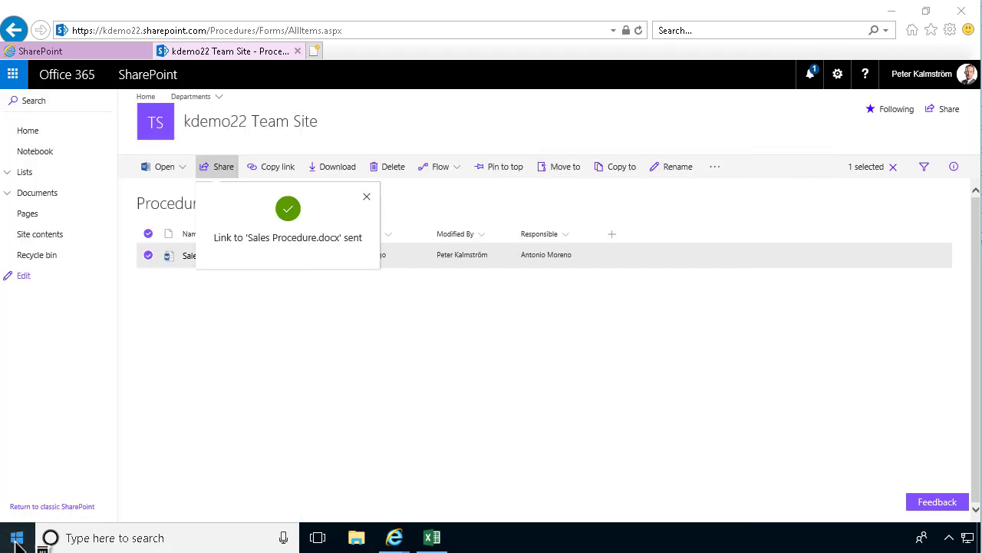
pyautogui.click(970, 35)
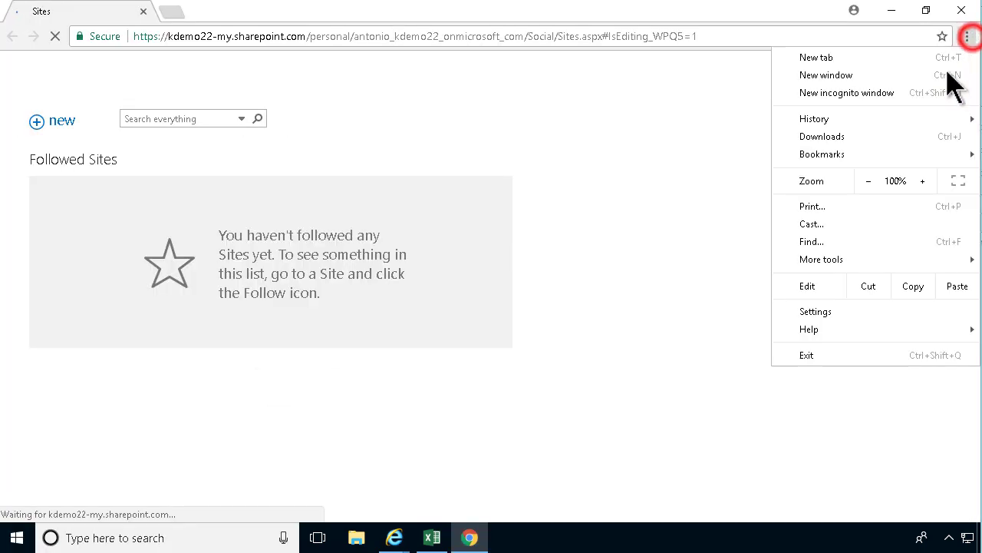
pyautogui.click(903, 92)
pyautogui.write('gmail.')
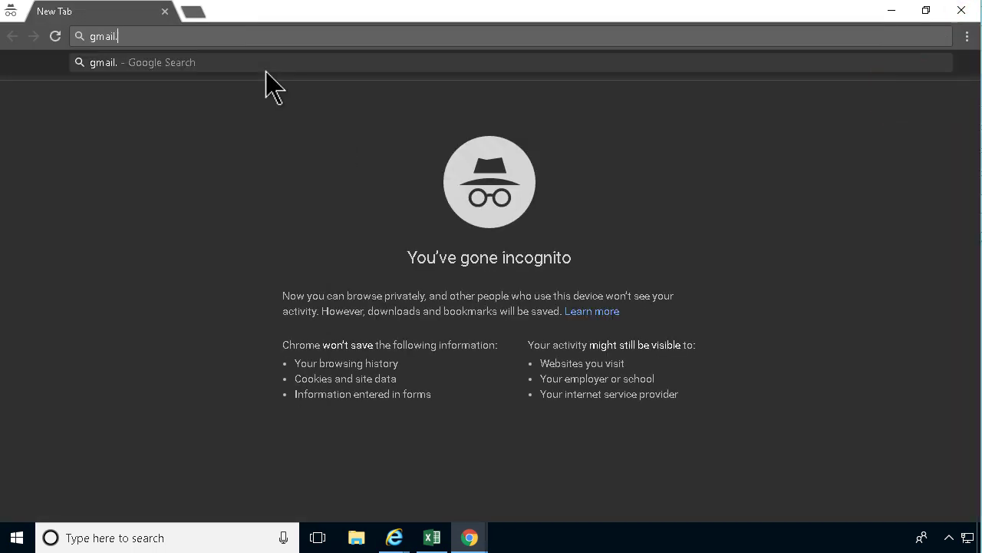
pyautogui.write('google.com')
pyautogui.press('Return')
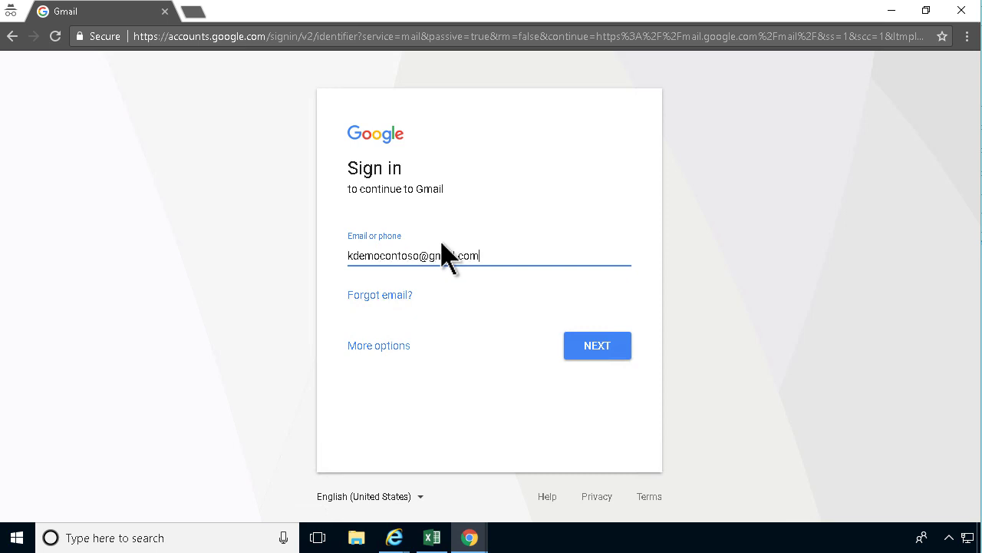
# Sign in with the external recipient's e-mail and password, then open the Sales Procedure sharing message.
pyautogui.press('Return')
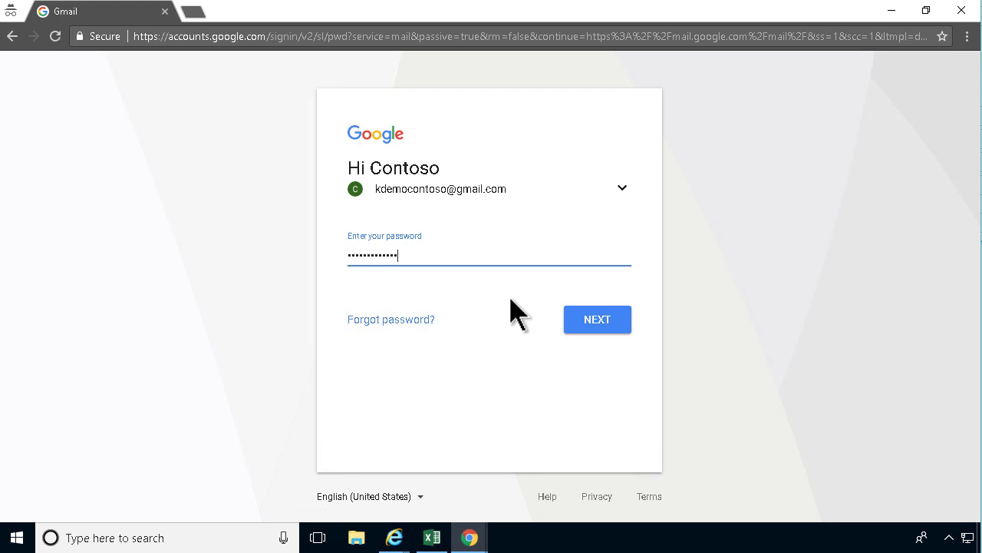
pyautogui.press('Return')
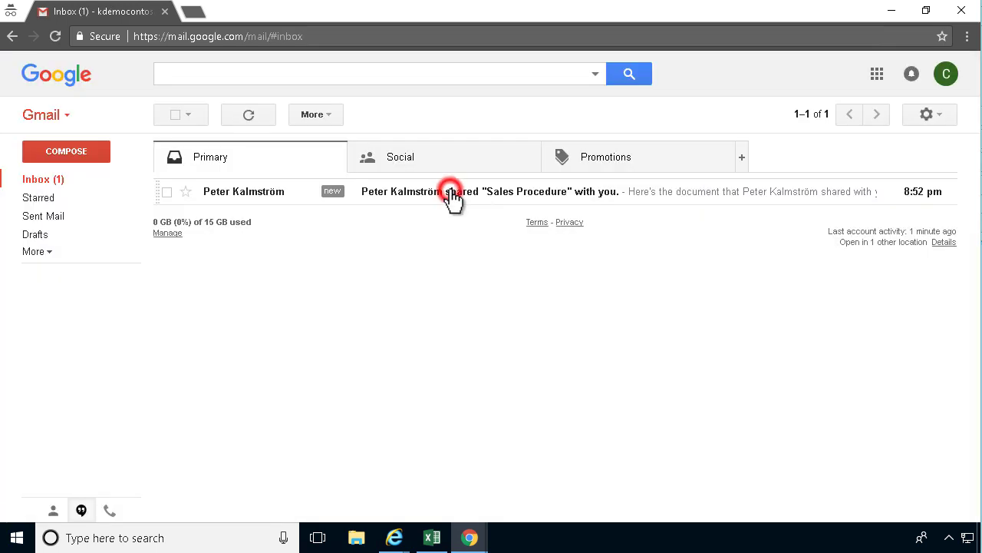
pyautogui.click(451, 192)
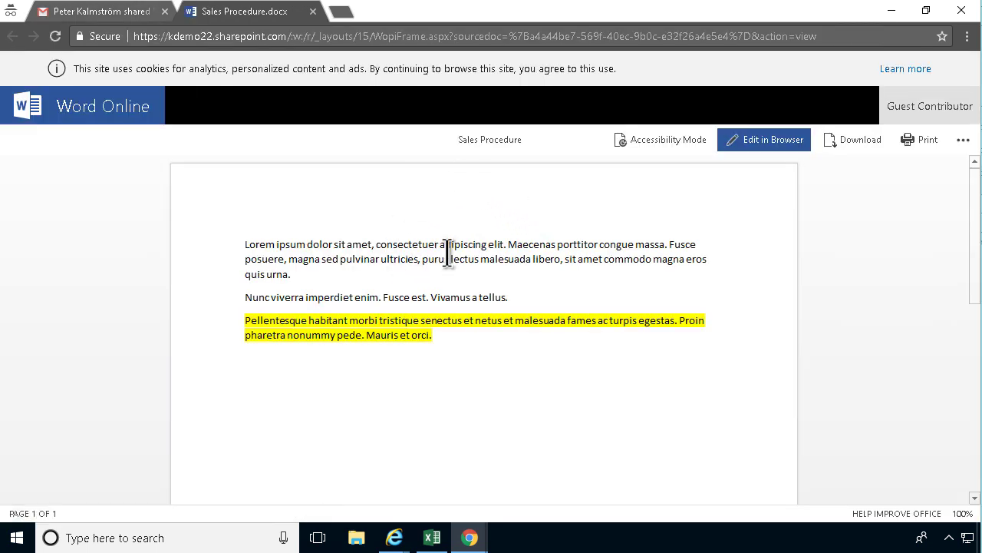
# Switch Sales Procedure.docx to editing and highlight the word 'ultricies' in green.
pyautogui.click(448, 251)
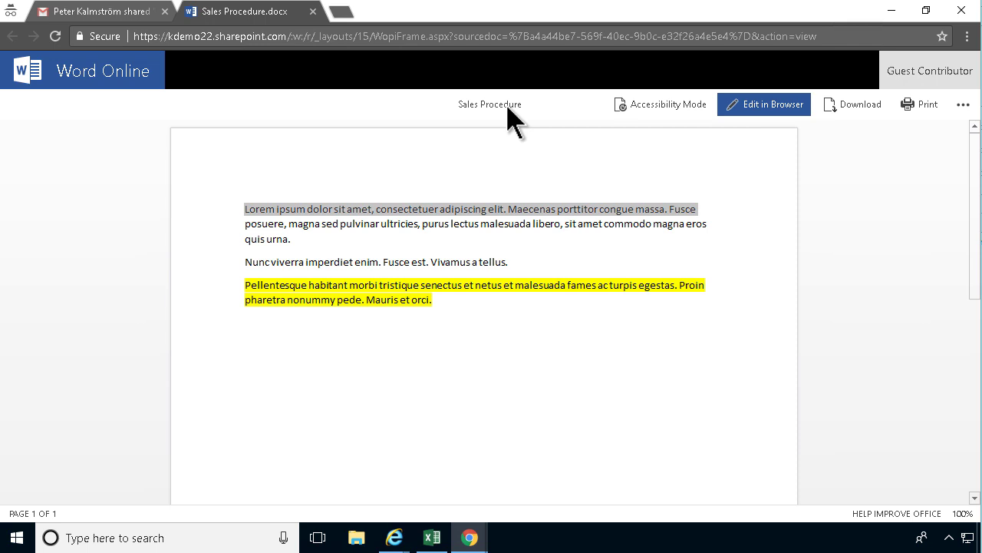
pyautogui.click(767, 104)
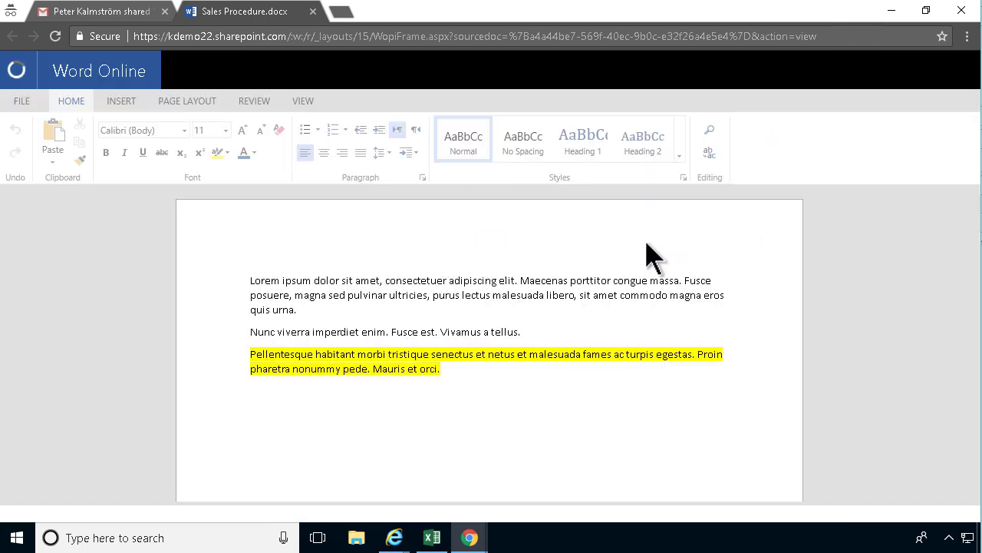
pyautogui.doubleClick(394, 296)
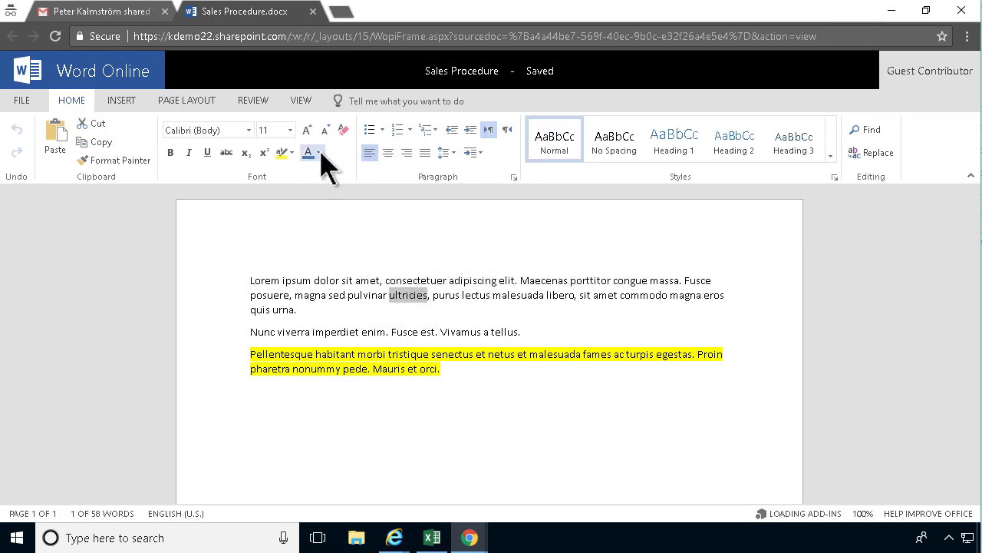
pyautogui.click(291, 152)
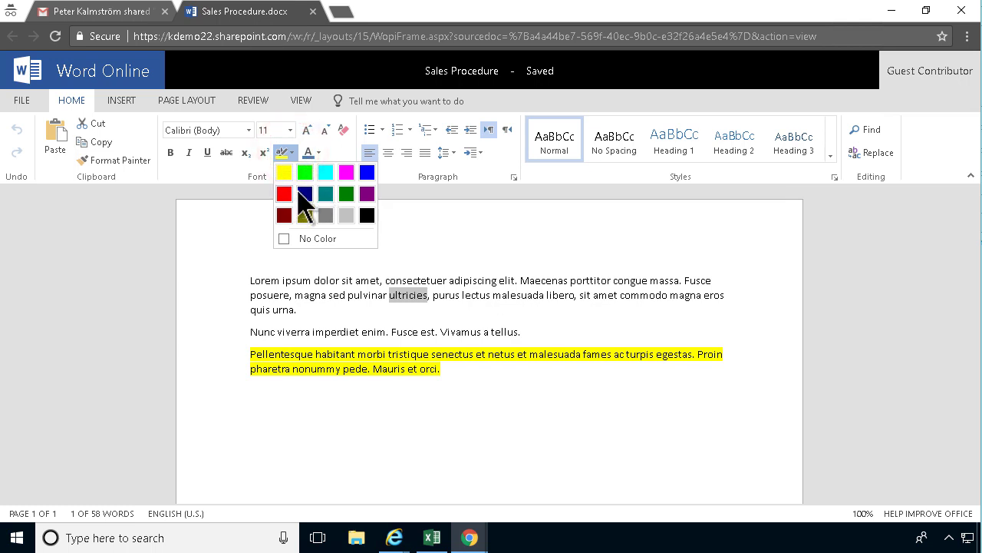
pyautogui.click(305, 172)
pyautogui.click(457, 300)
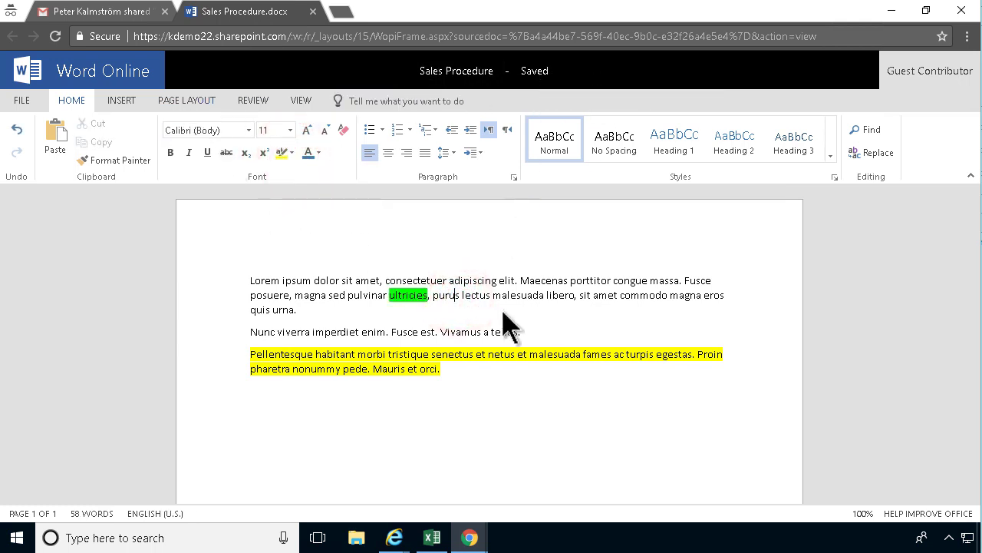
# Return to the owner's Procedures library window, refresh it, and view Sales Procedure.docx with the green 'ultricies' highlight.
pyautogui.moveTo(393, 537)
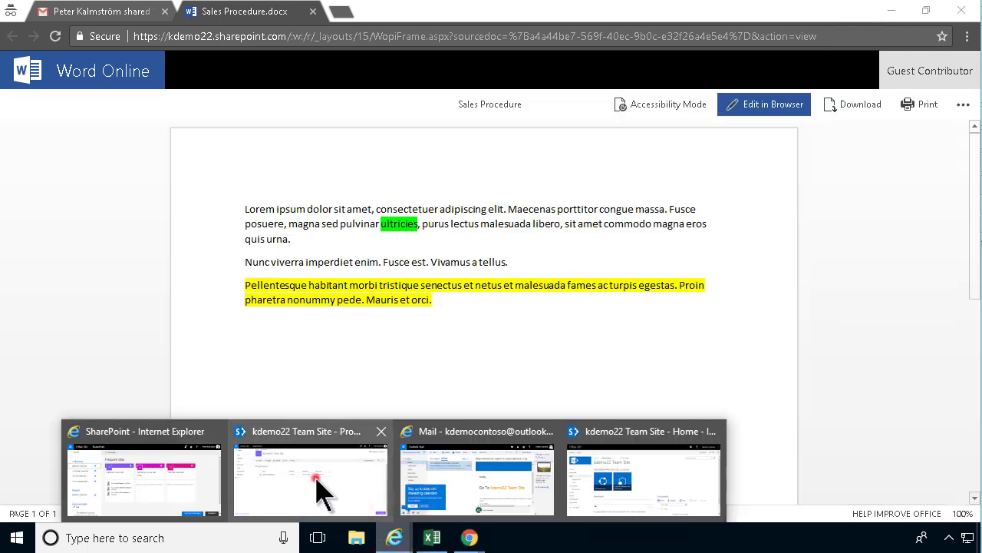
pyautogui.click(317, 484)
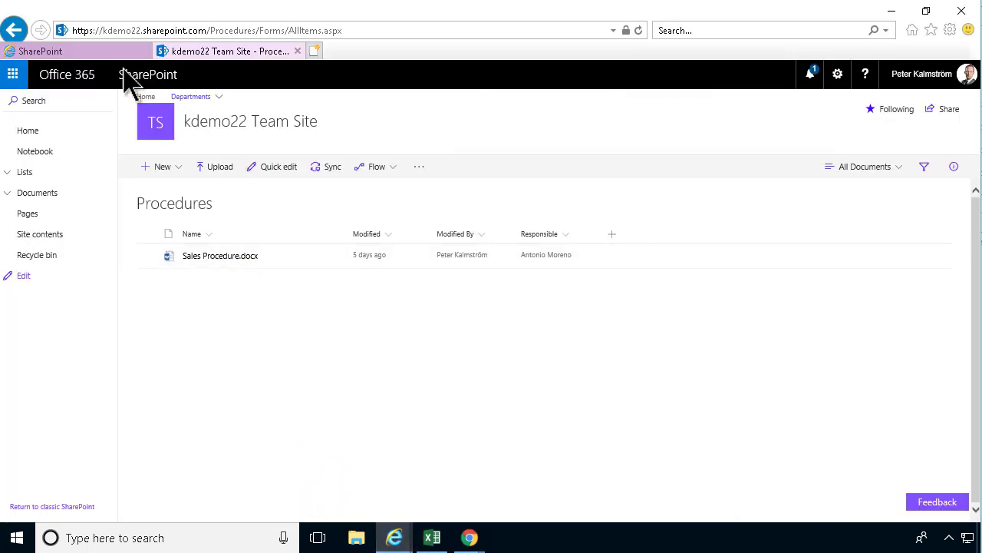
pyautogui.click(639, 31)
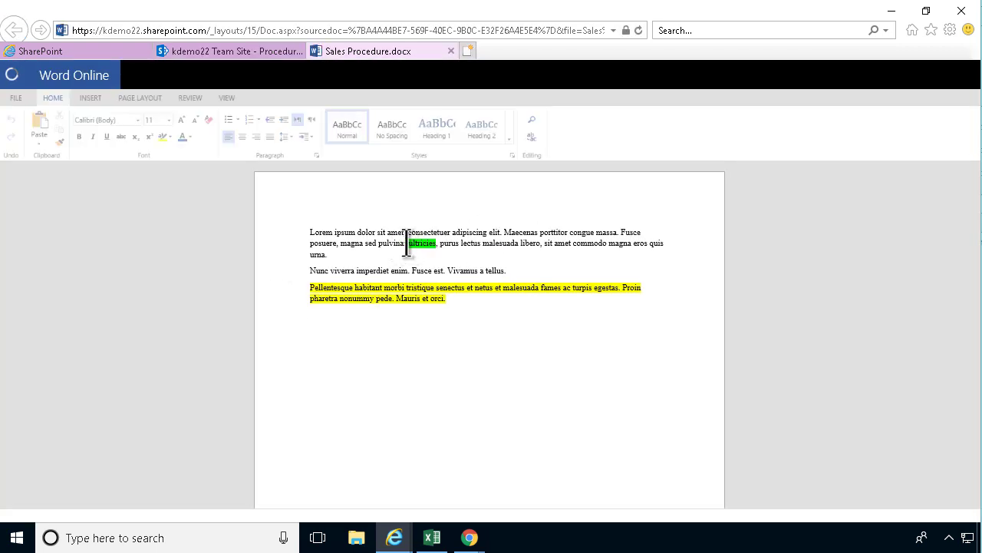
pyautogui.click(253, 50)
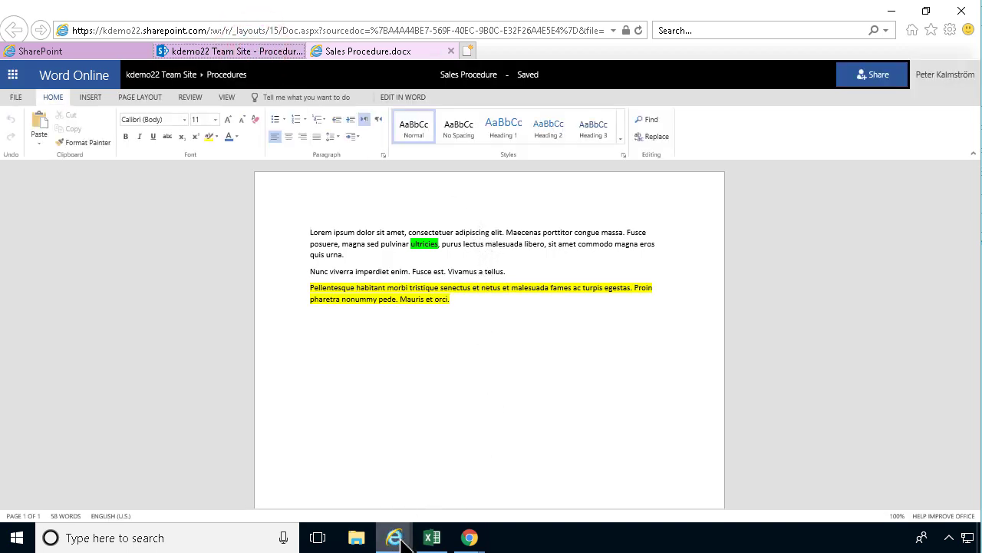
pyautogui.moveTo(398, 539)
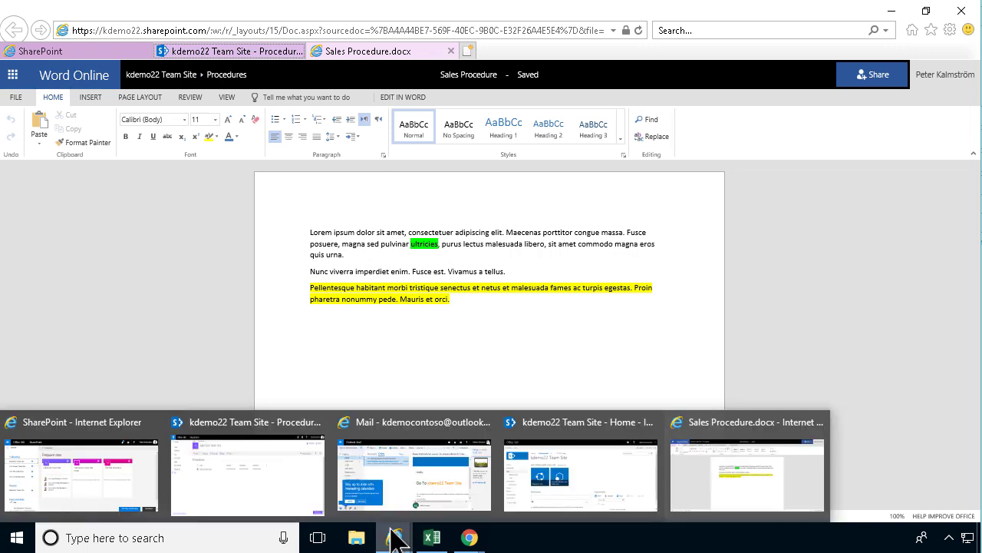
pyautogui.click(687, 329)
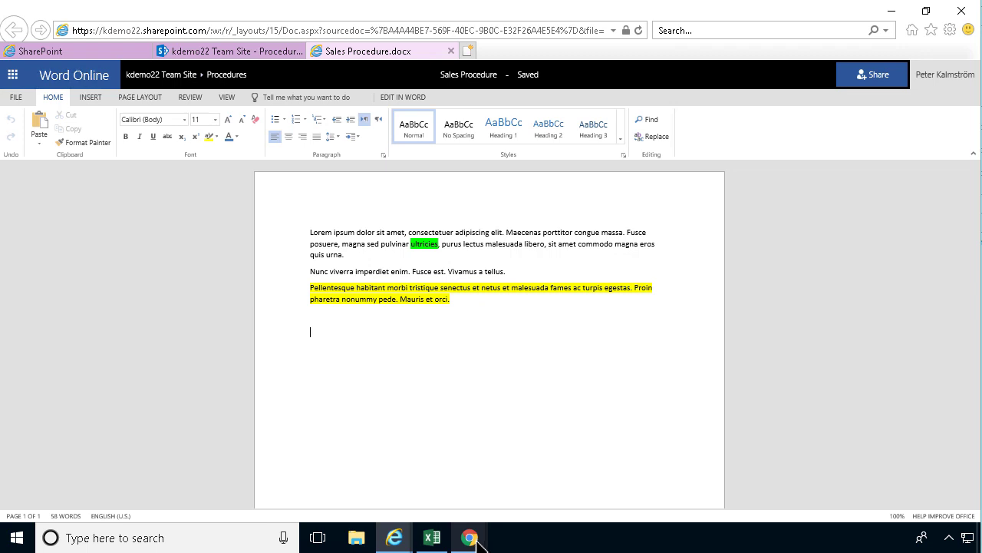
pyautogui.click(451, 331)
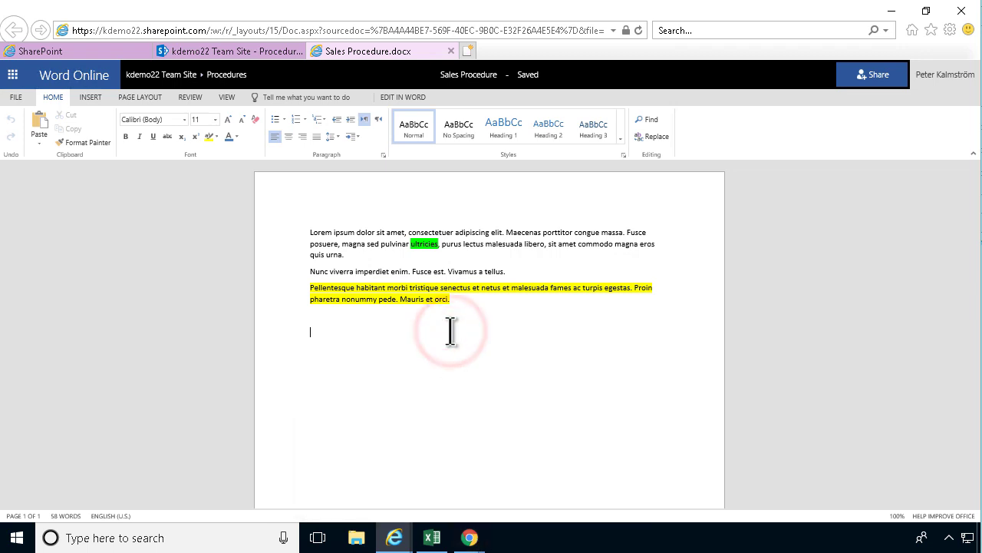